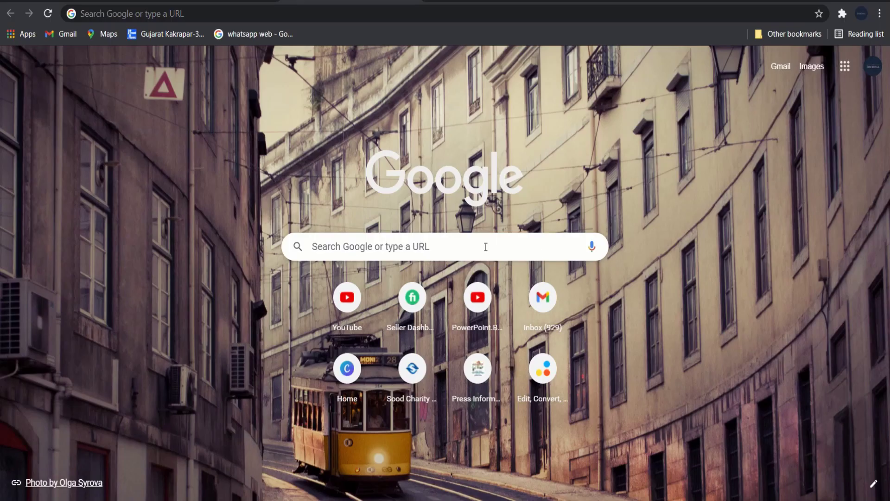
# - Search Google for 'freepik', open freepik.com, and filter resources to Free
pyautogui.click(486, 246)
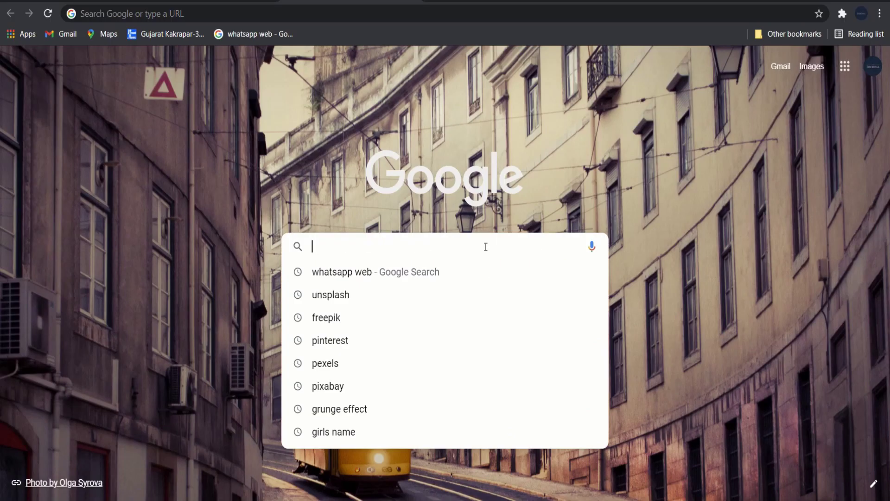
pyautogui.write('freepi')
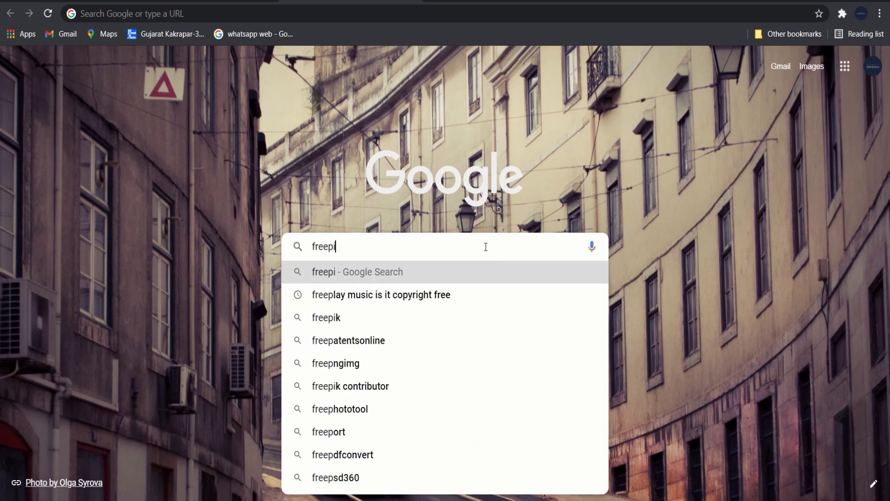
pyautogui.write('k')
pyautogui.press('Return')
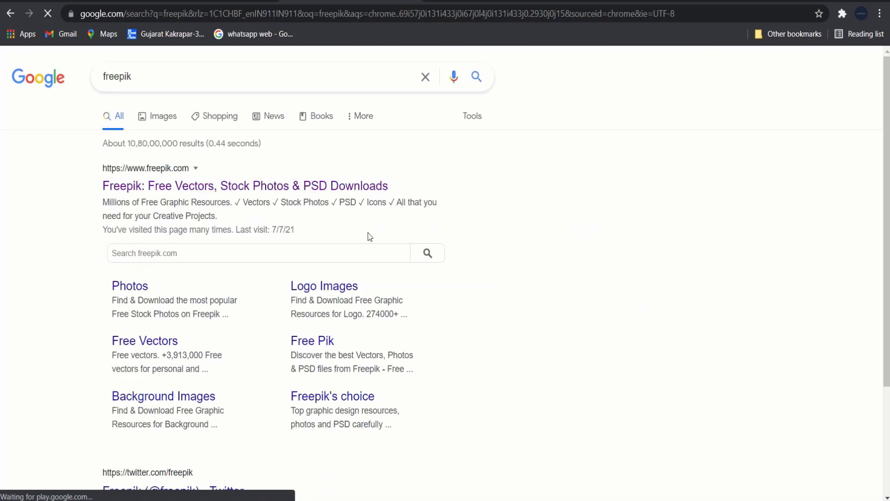
pyautogui.click(353, 186)
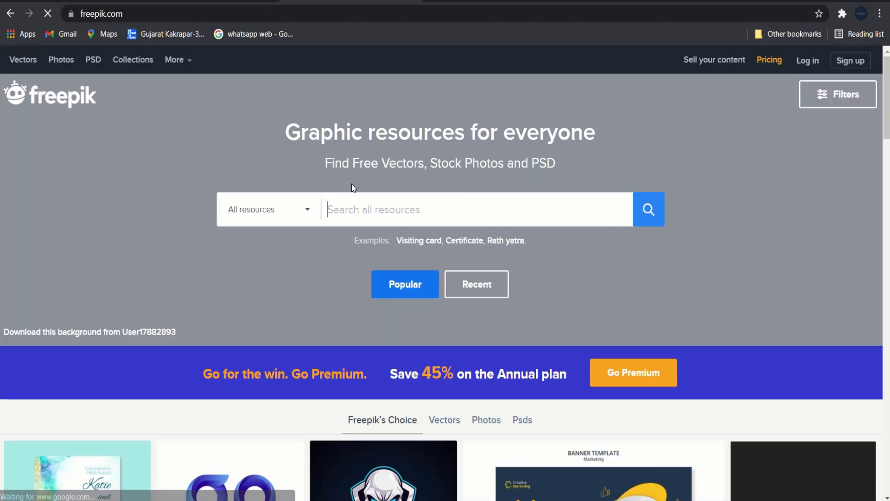
pyautogui.click(309, 211)
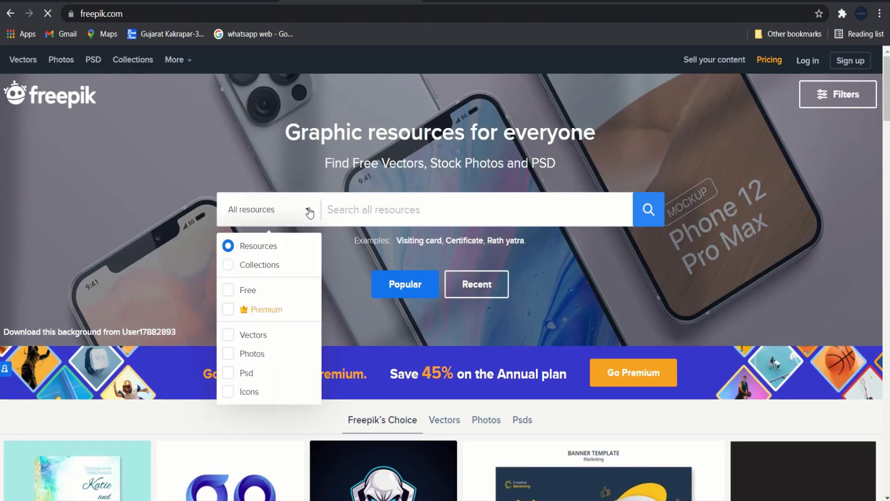
pyautogui.click(228, 291)
# - Search Freepik for 'paint strokes' and open the eight abstract grunge brush stroke set
pyautogui.click(389, 207)
pyautogui.write('paint')
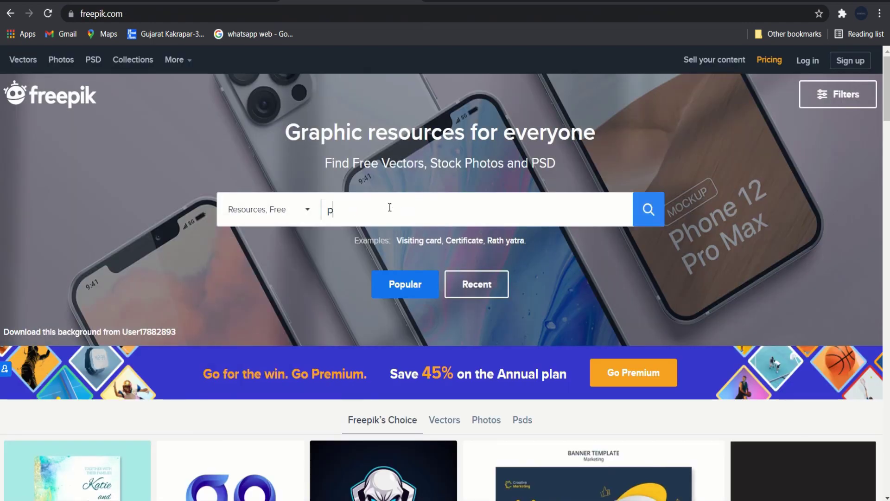
pyautogui.write(' stri')
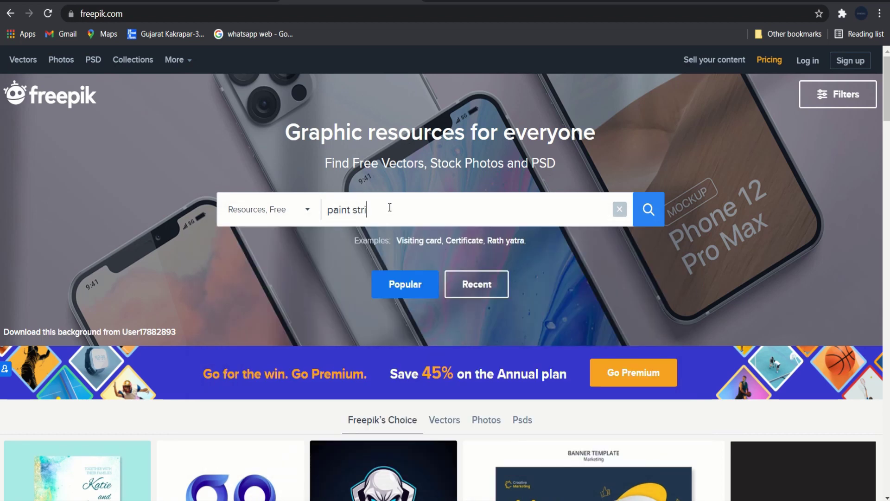
pyautogui.press('BackSpace')
pyautogui.press('Return')
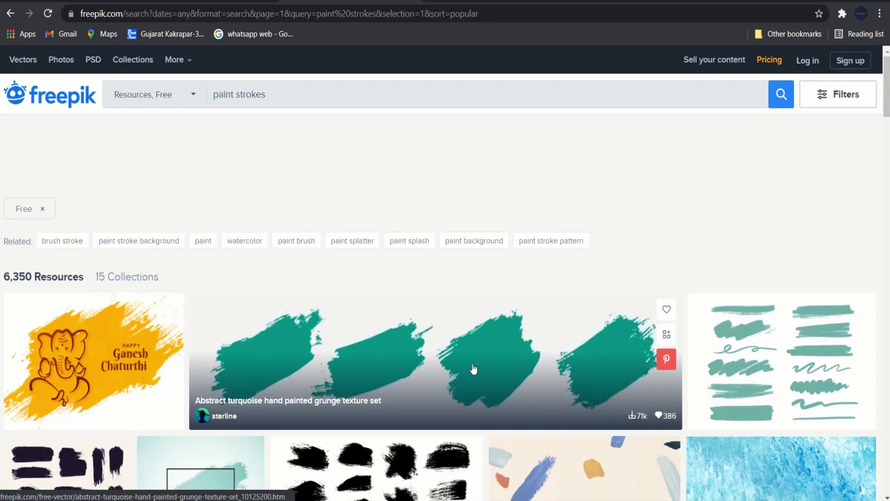
pyautogui.scroll(-5, 473, 368)
pyautogui.scroll(-3, 473, 368)
pyautogui.scroll(-3, 473, 369)
pyautogui.scroll(-3, 473, 368)
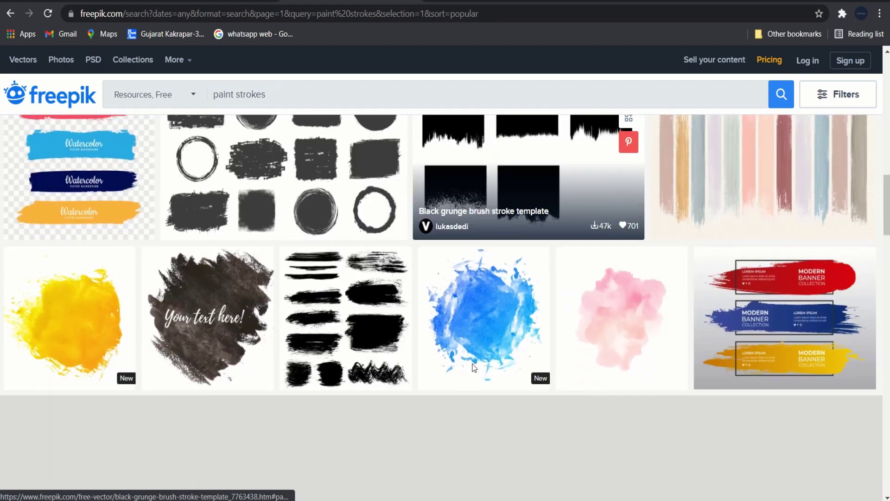
pyautogui.click(473, 368)
pyautogui.scroll(-2, 113, 349)
pyautogui.scroll(-3, 113, 349)
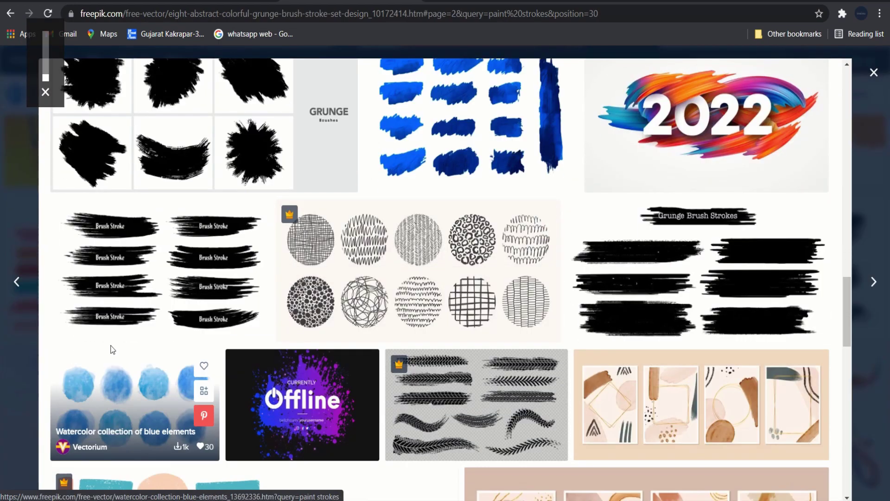
pyautogui.click(181, 280)
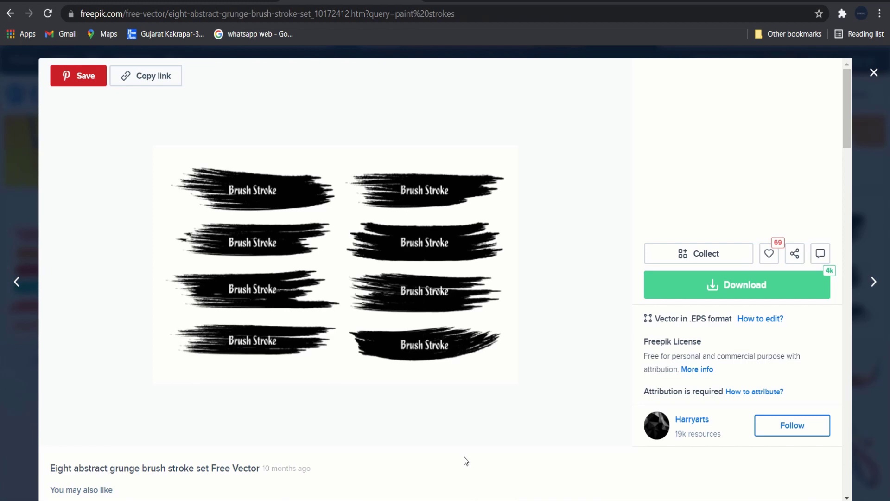
# - Free-download the brush stroke set and open the downloaded zip
pyautogui.click(745, 278)
pyautogui.click(719, 446)
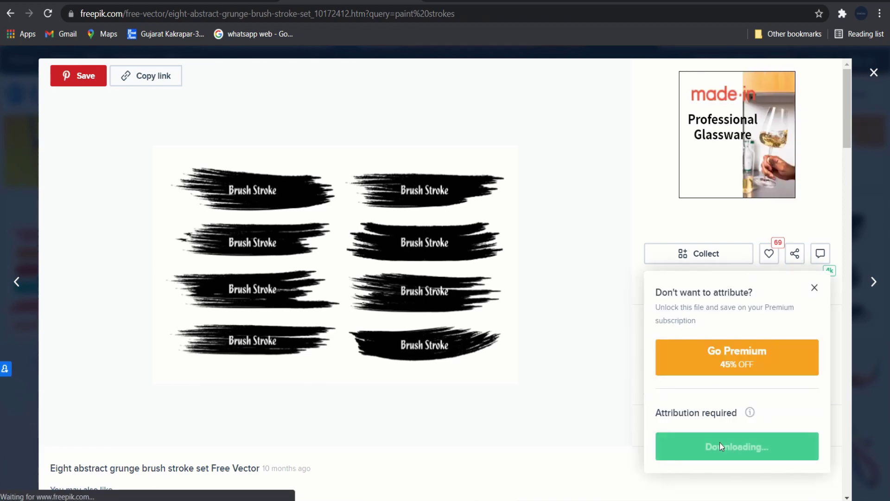
pyautogui.click(611, 79)
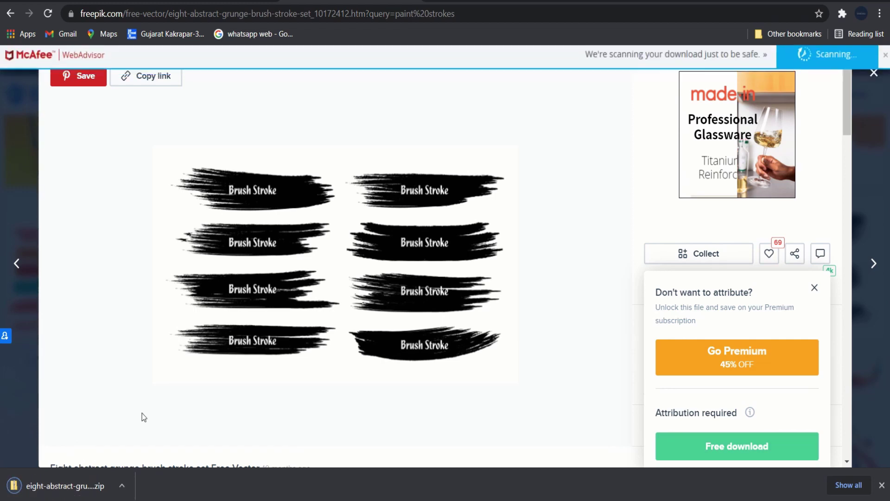
pyautogui.click(70, 496)
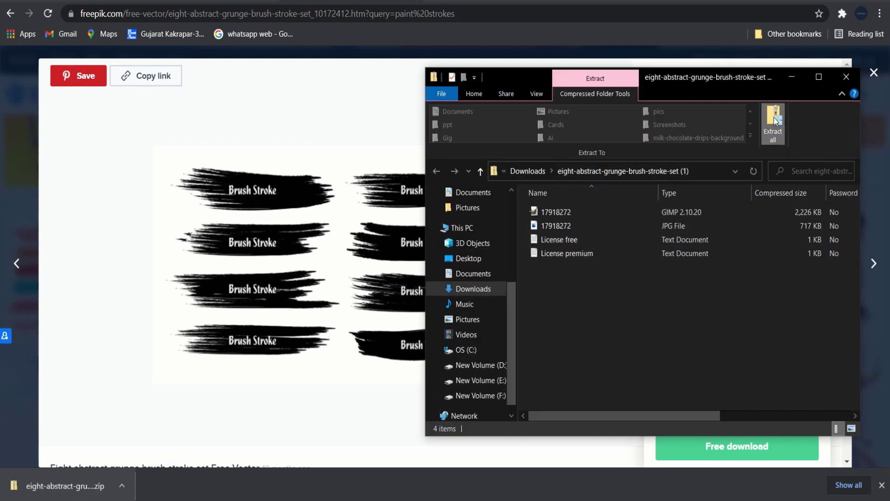
# - Extract all files from the zip, maximize the folder, and open 17918272.jpg in Photos
pyautogui.click(774, 117)
pyautogui.click(538, 375)
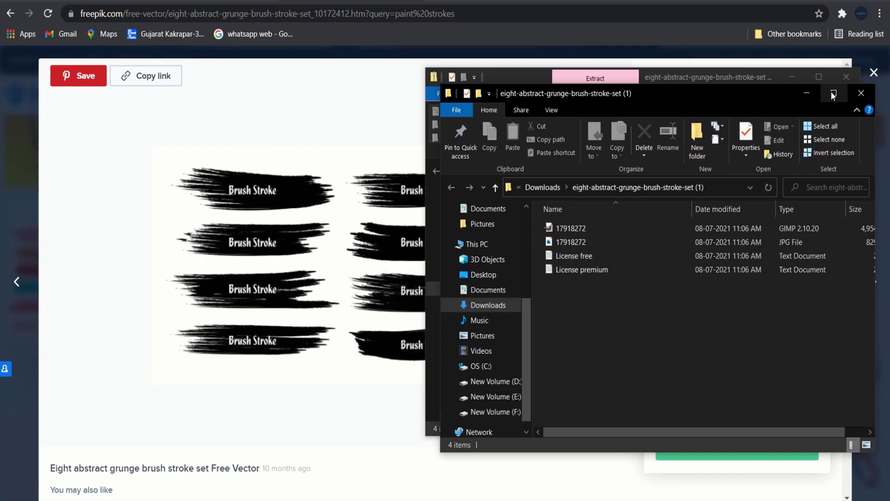
pyautogui.click(833, 92)
pyautogui.doubleClick(180, 137)
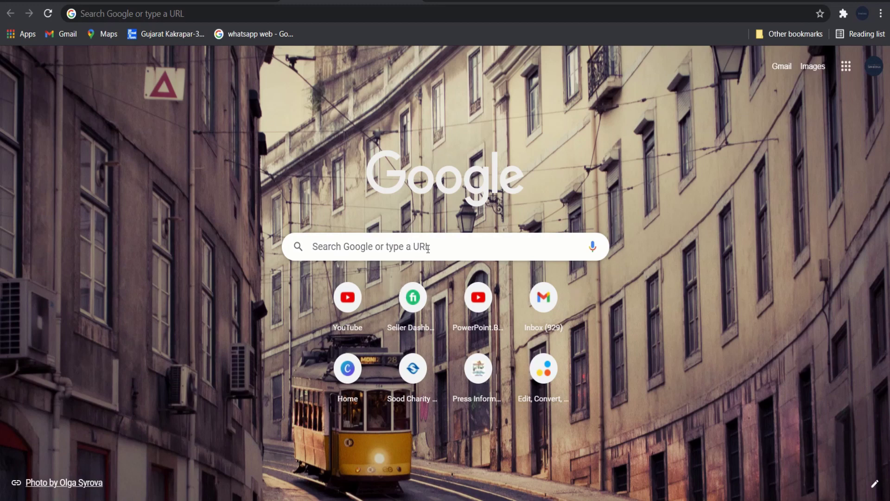
# - Search Google for 'convert png to svg' and open the Convertio converter
pyautogui.click(428, 246)
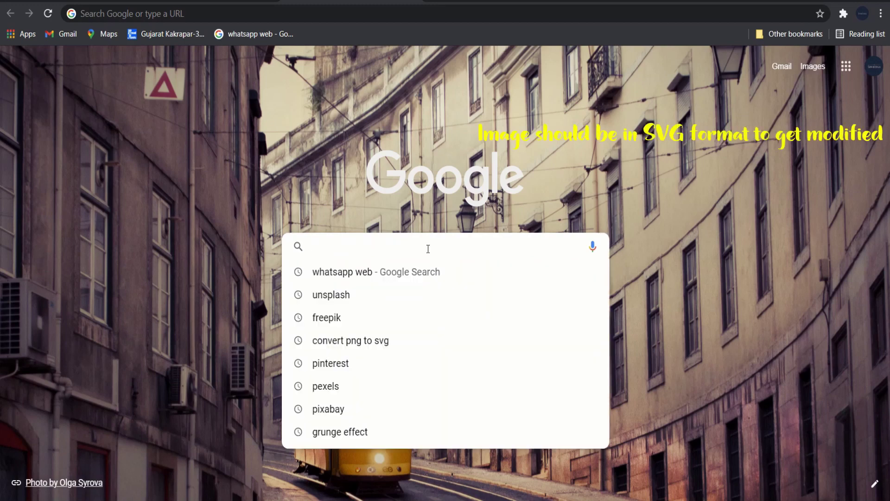
pyautogui.write('convert p')
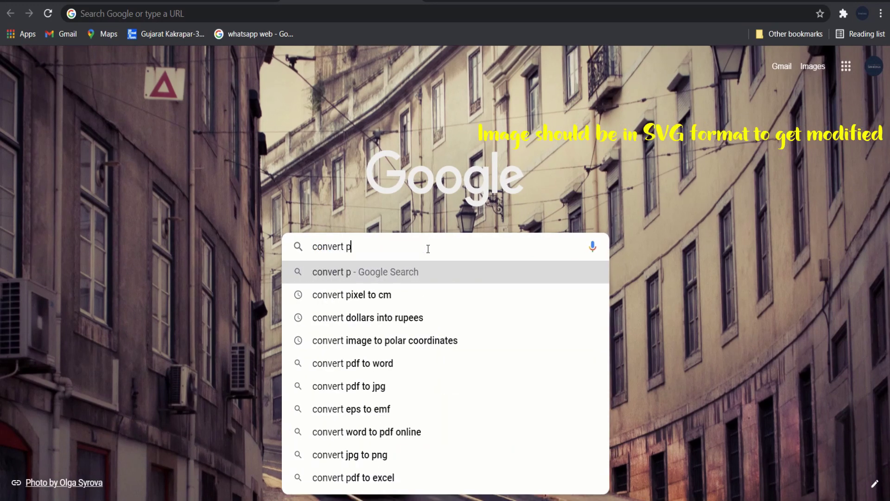
pyautogui.write('ng to svg')
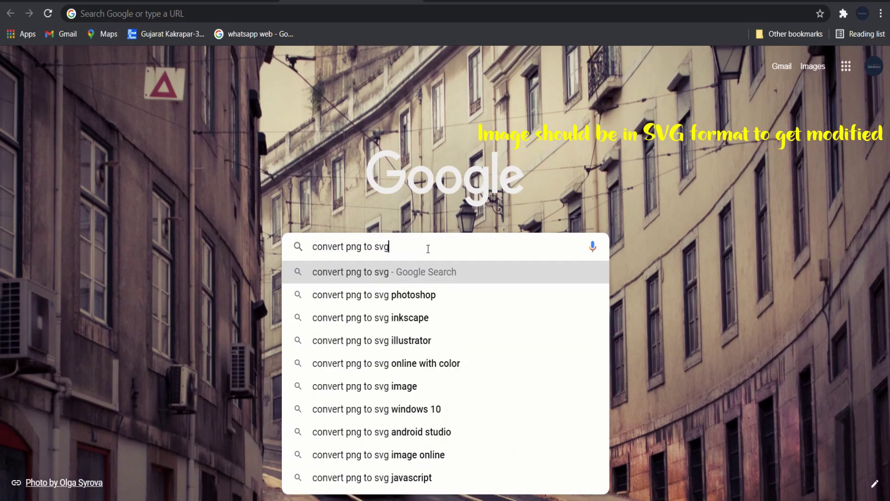
pyautogui.press('Return')
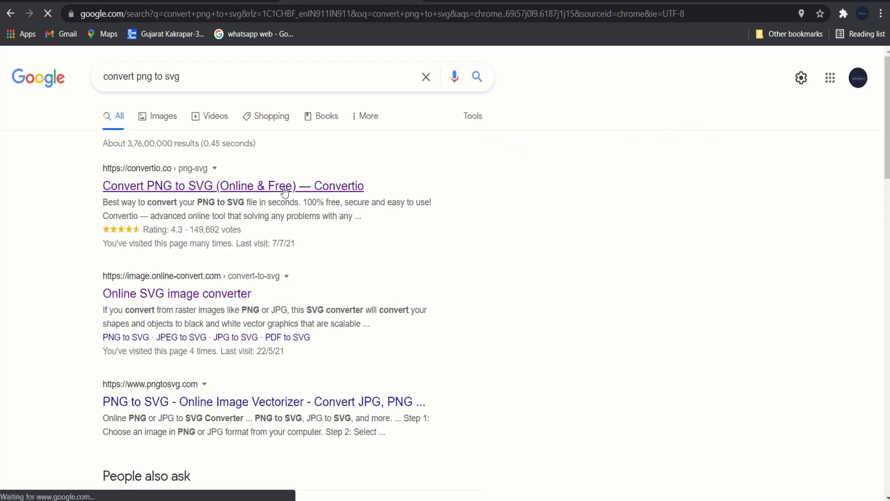
pyautogui.click(285, 186)
# - Upload 17918272.jpg, convert it to SVG, and download 17918272_1.svg
pyautogui.click(250, 359)
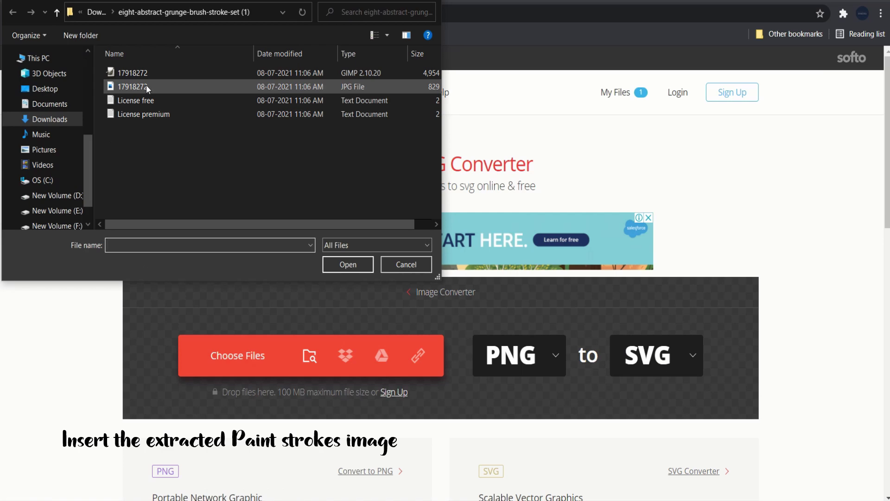
pyautogui.click(147, 87)
pyautogui.click(358, 267)
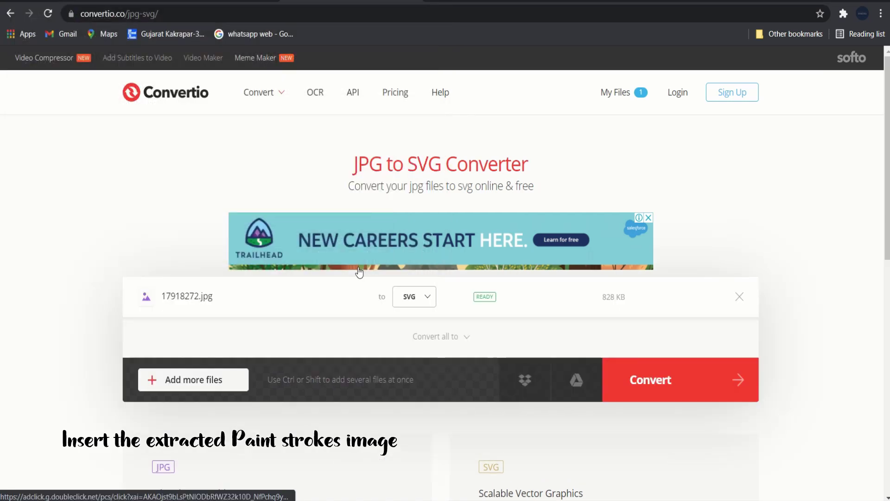
pyautogui.click(642, 379)
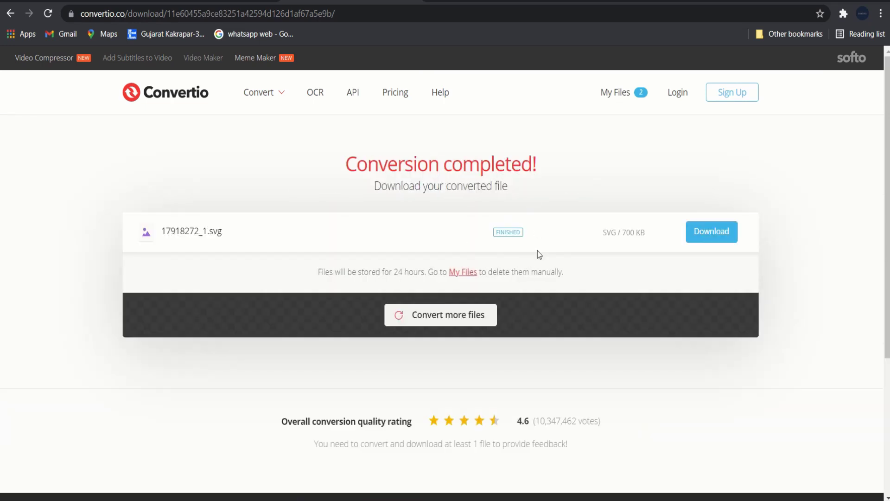
pyautogui.click(719, 232)
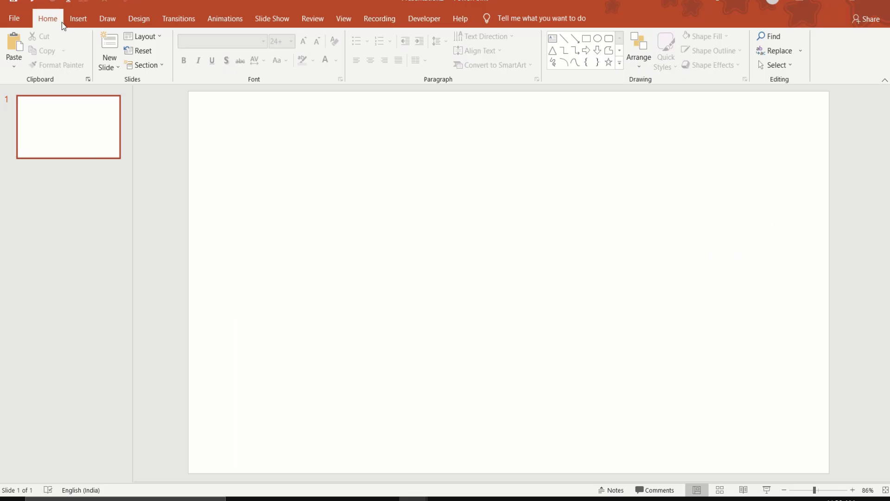
# - Insert the 17918272_1.svg picture from this device onto the slide
pyautogui.click(79, 19)
pyautogui.click(82, 60)
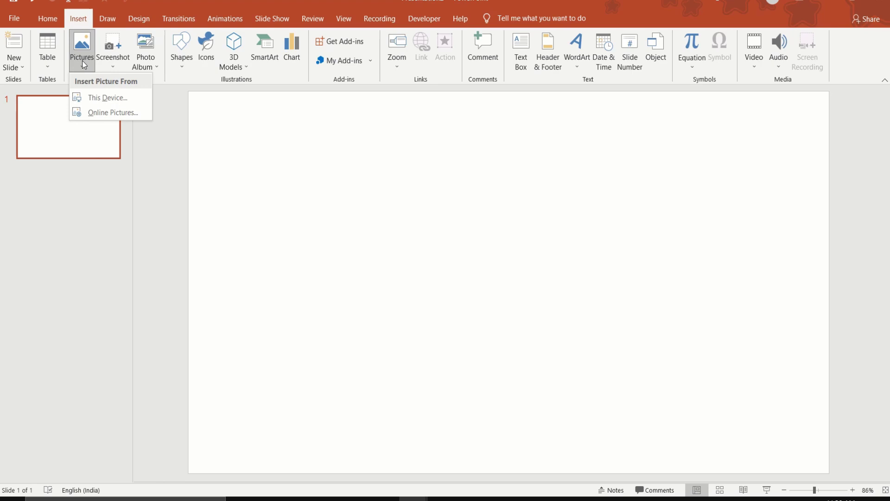
pyautogui.click(102, 96)
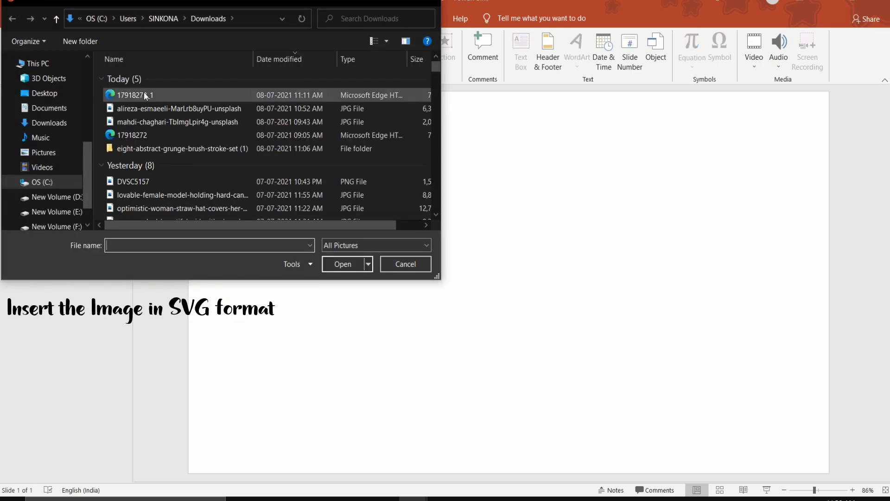
pyautogui.click(145, 96)
pyautogui.click(340, 265)
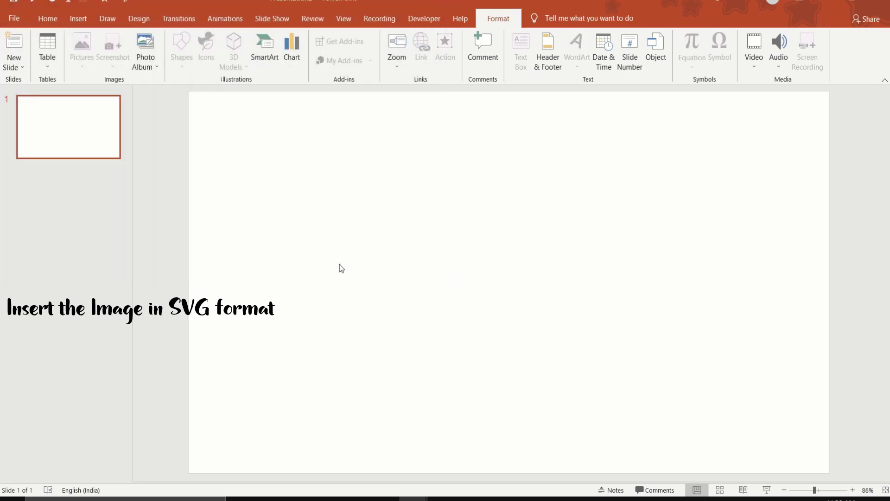
# - Ungroup the SVG, confirm converting it to drawing shapes, and ungroup again
pyautogui.rightClick(416, 251)
pyautogui.moveTo(445, 355)
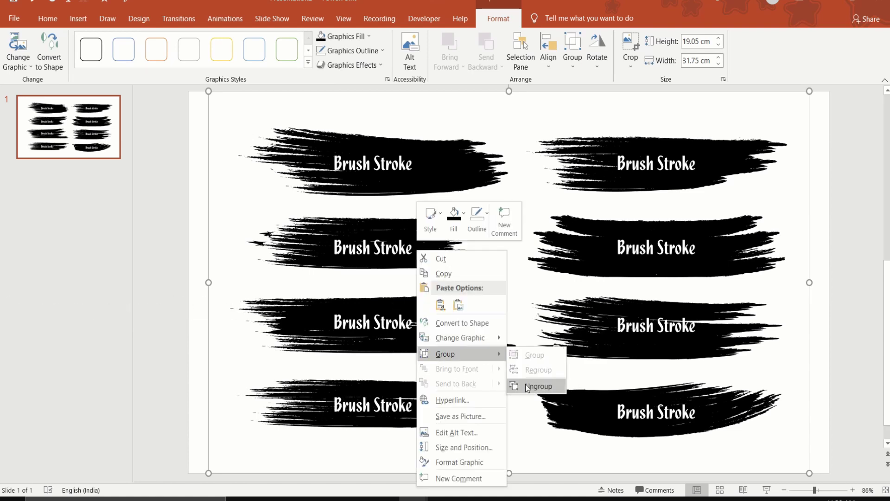
pyautogui.click(525, 384)
pyautogui.click(427, 282)
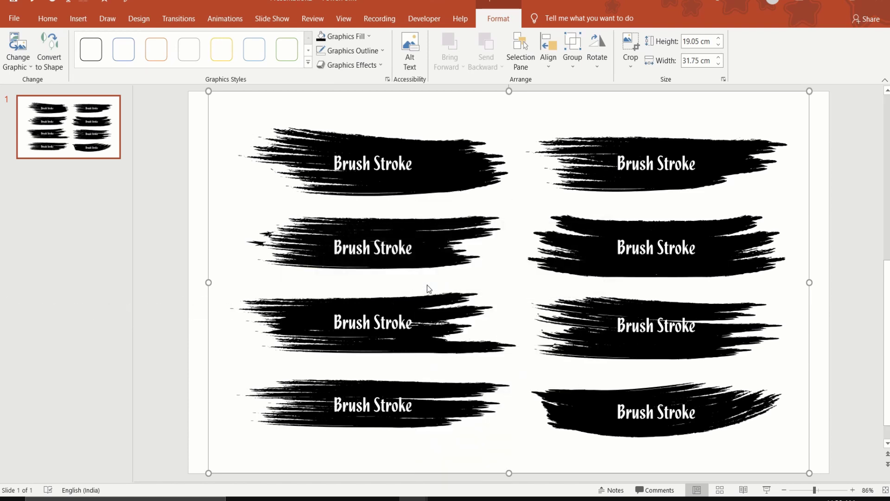
pyautogui.rightClick(412, 248)
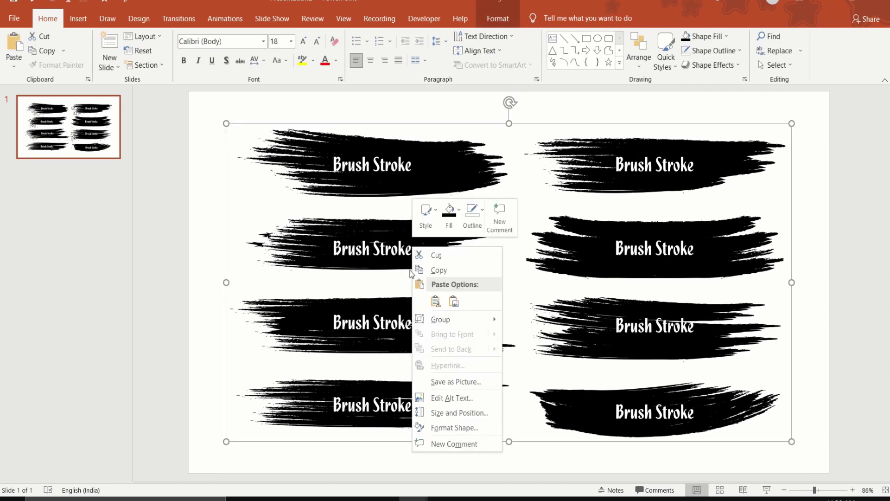
pyautogui.click(530, 354)
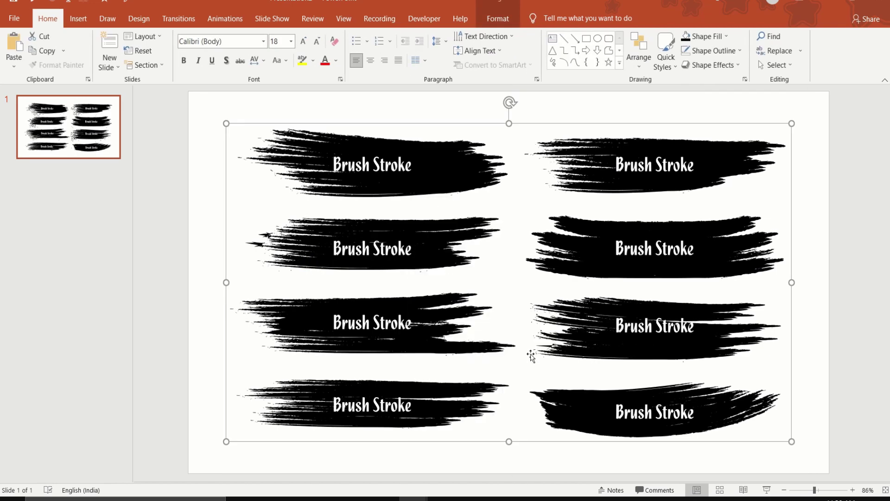
# - Union the top-left brush stroke's pieces into one shape and copy it
pyautogui.click(204, 156)
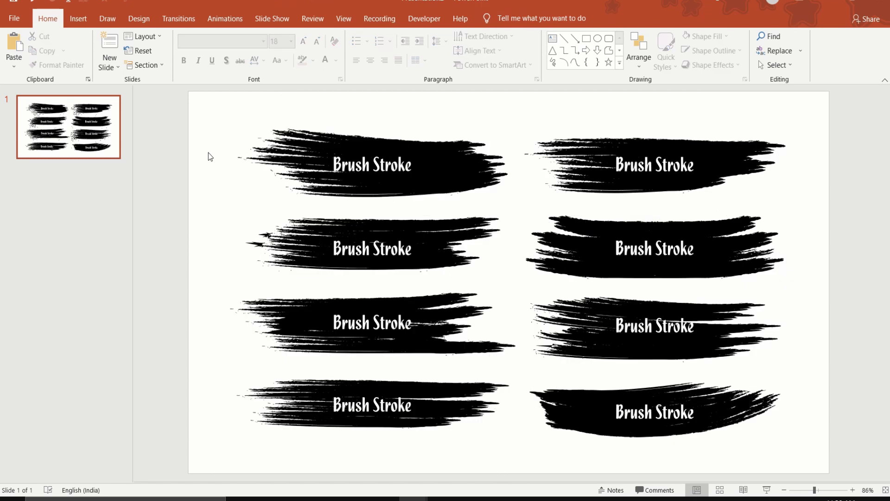
pyautogui.moveTo(226, 95)
pyautogui.mouseDown()
pyautogui.moveTo(407, 194)
pyautogui.moveTo(519, 201)
pyautogui.mouseUp()
pyautogui.click(499, 18)
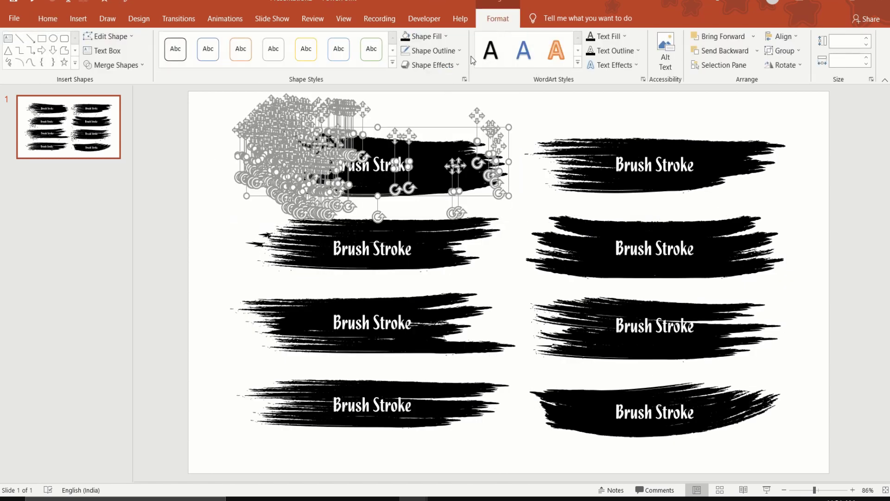
pyautogui.click(141, 65)
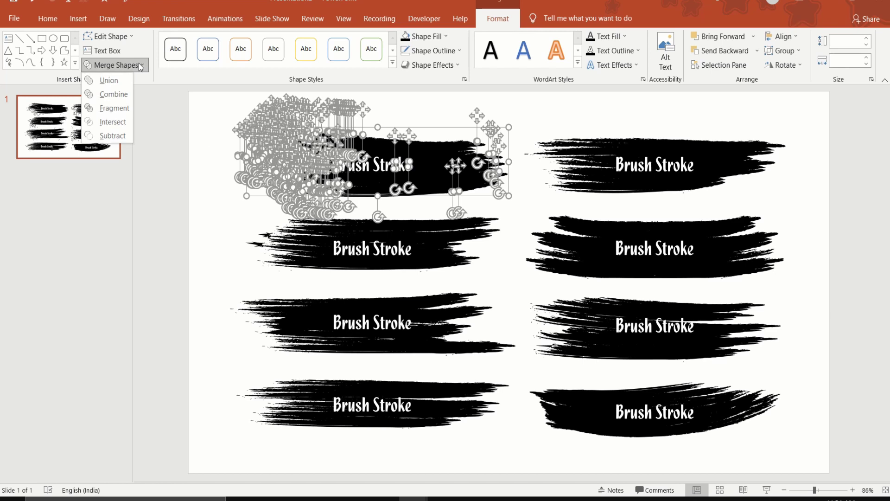
pyautogui.click(116, 82)
pyautogui.rightClick(380, 176)
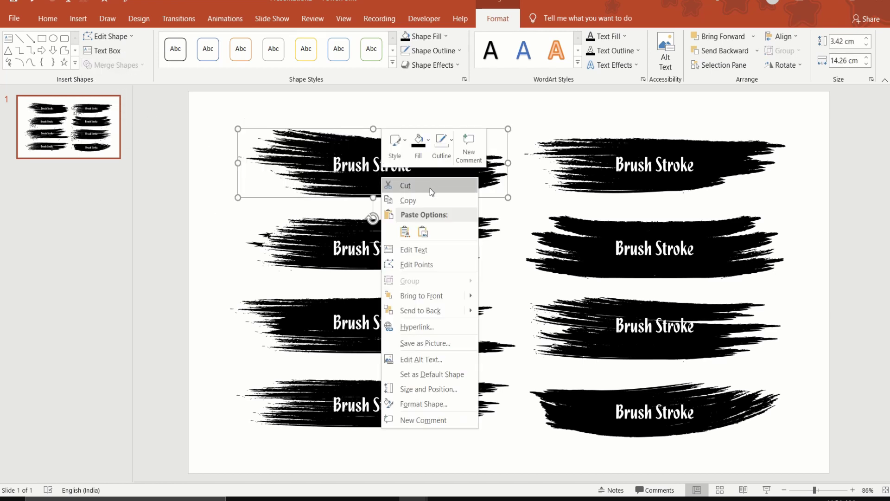
pyautogui.click(420, 202)
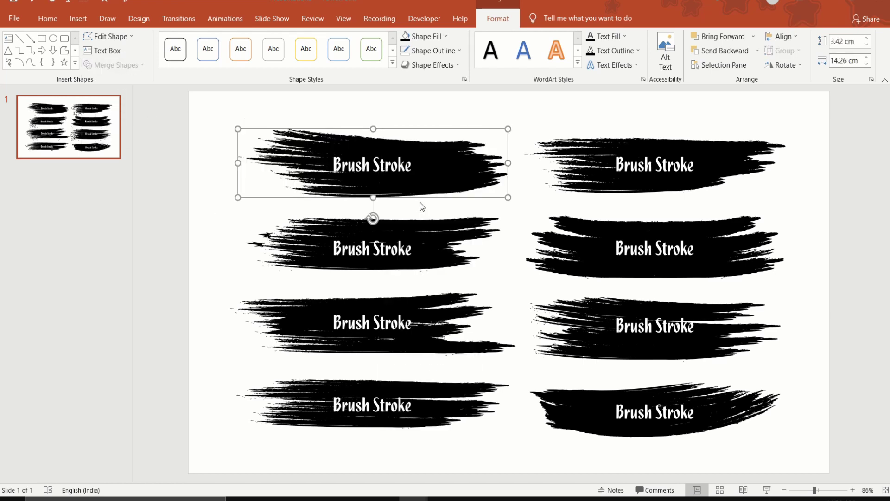
pyautogui.click(117, 150)
# - Add slide 2, delete its placeholders, and paste the brush stroke enlarged across the slide
pyautogui.click(111, 47)
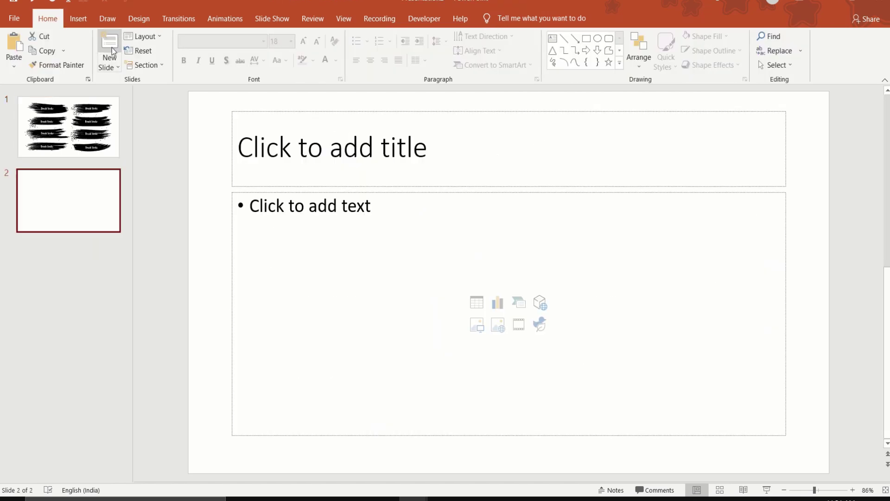
pyautogui.moveTo(205, 119); pyautogui.dragTo(830, 492)
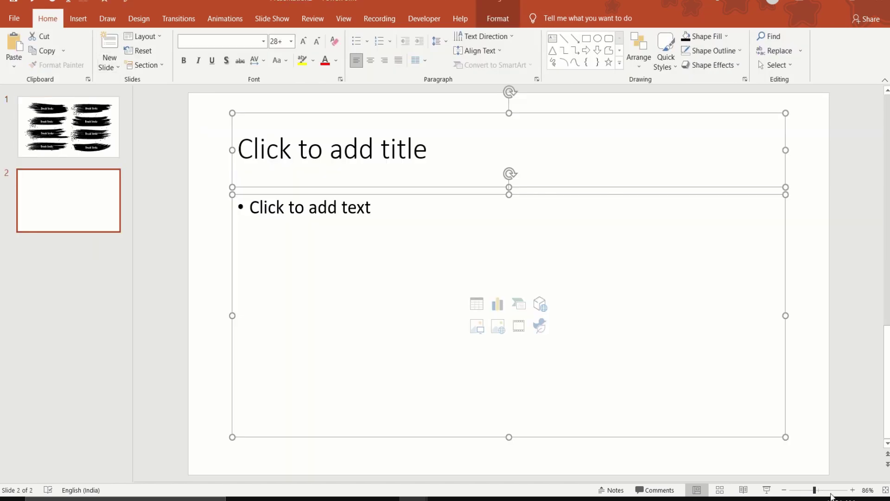
pyautogui.press('Delete')
pyautogui.rightClick(493, 316)
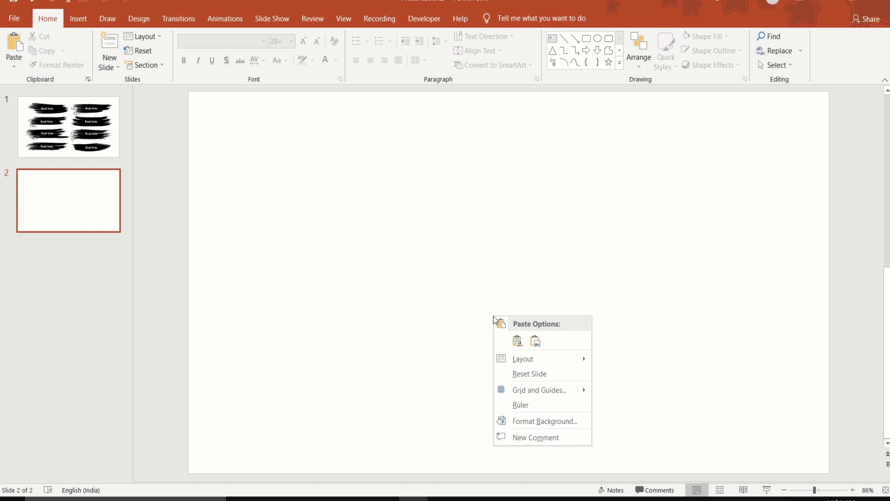
pyautogui.click(517, 341)
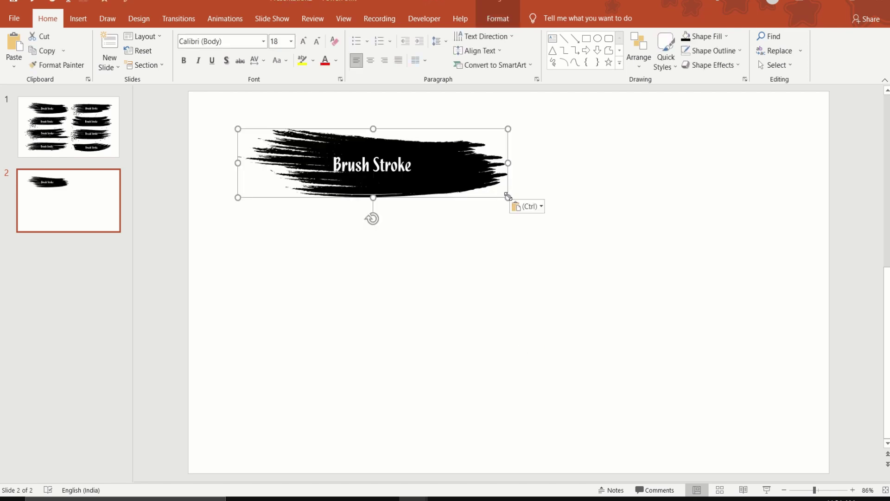
pyautogui.moveTo(508, 197); pyautogui.dragTo(635, 287)
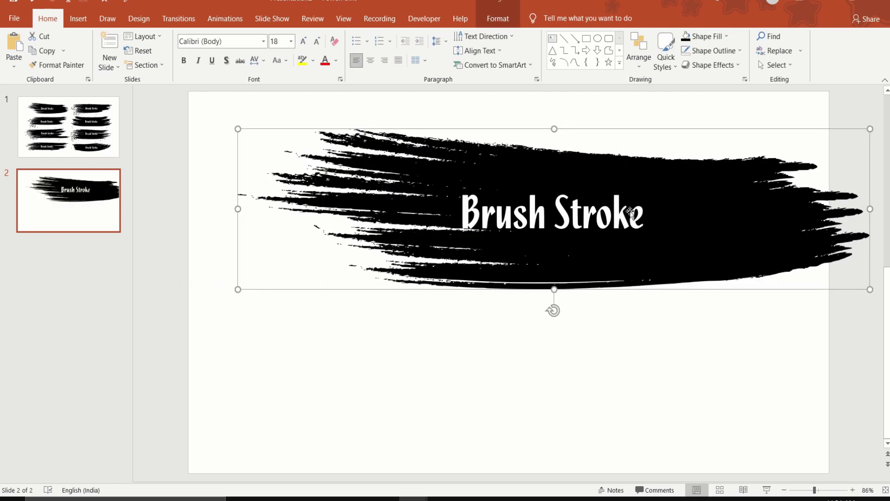
pyautogui.moveTo(632, 216); pyautogui.dragTo(580, 217)
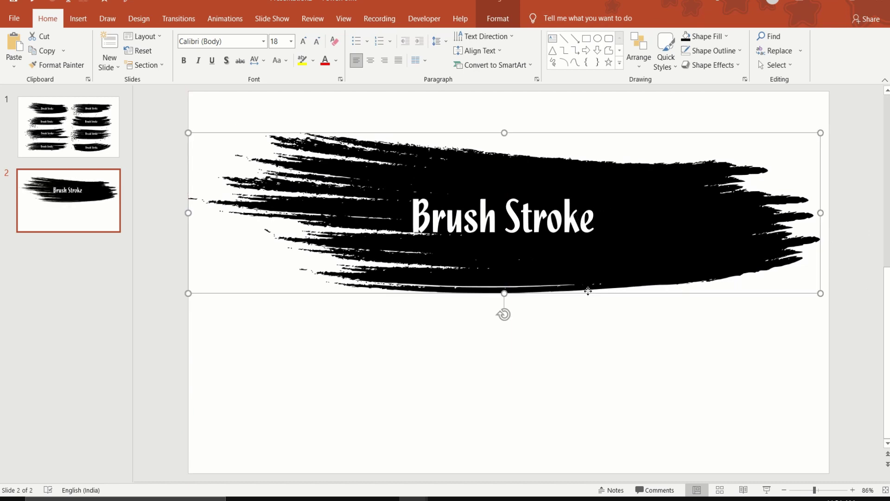
pyautogui.click(587, 39)
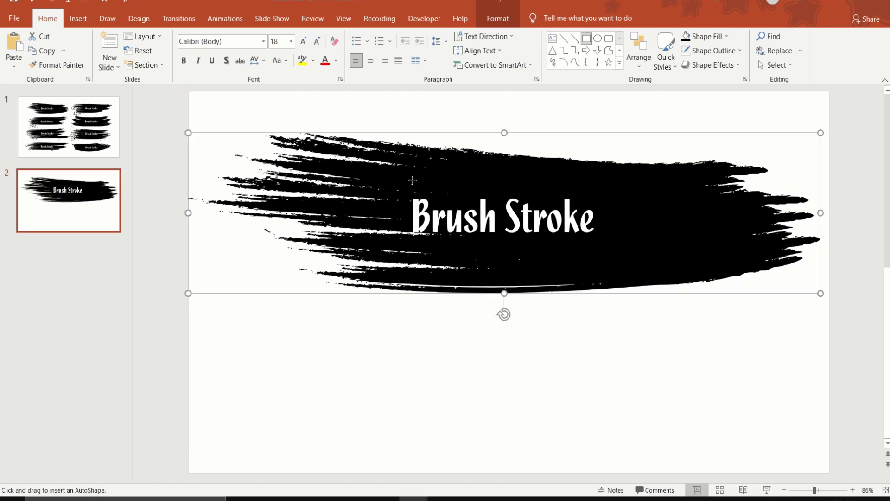
# - Draw a rectangle over the Brush Stroke text with No Fill and No Outline
pyautogui.moveTo(446, 230); pyautogui.dragTo(596, 244)
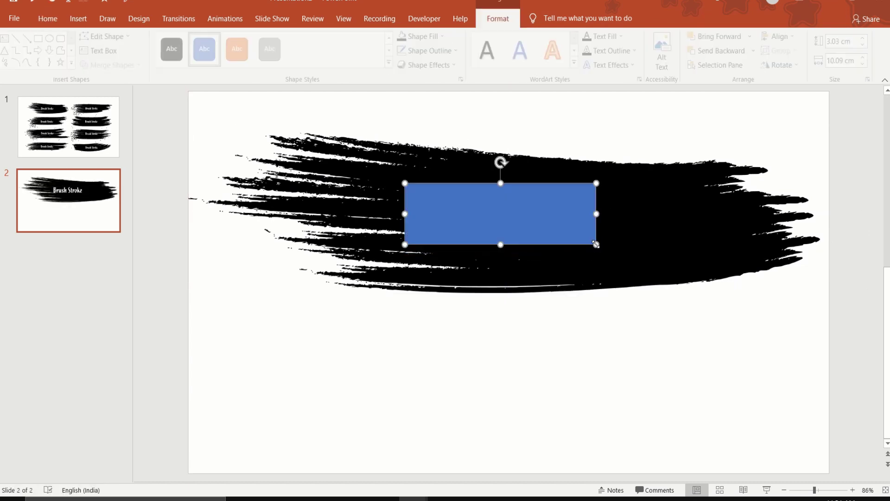
pyautogui.click(436, 37)
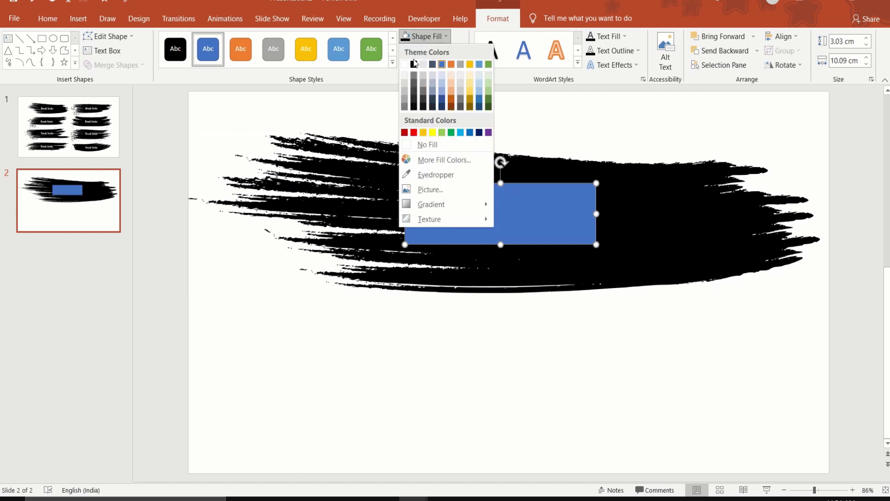
pyautogui.click(422, 143)
pyautogui.click(424, 51)
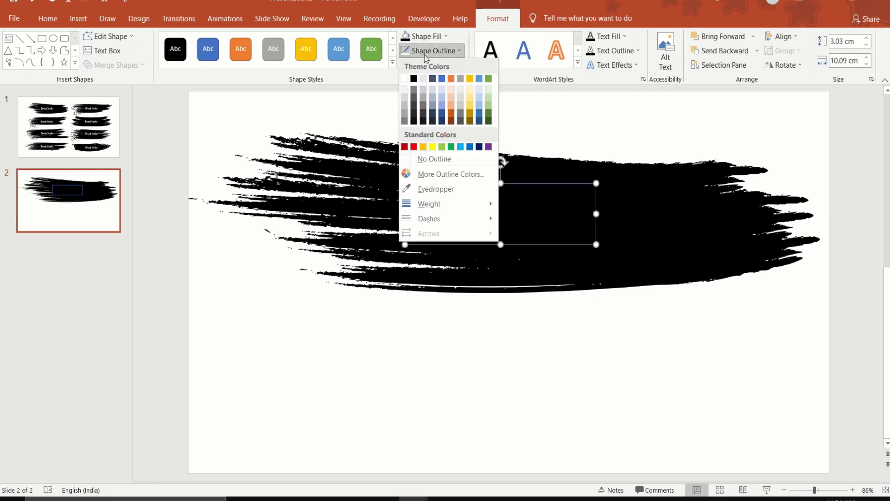
pyautogui.click(431, 157)
# - Union the rectangle into the brush stroke and stretch it slightly taller to 8.43 × 33.38 cm
pyautogui.click(648, 307)
pyautogui.click(718, 264)
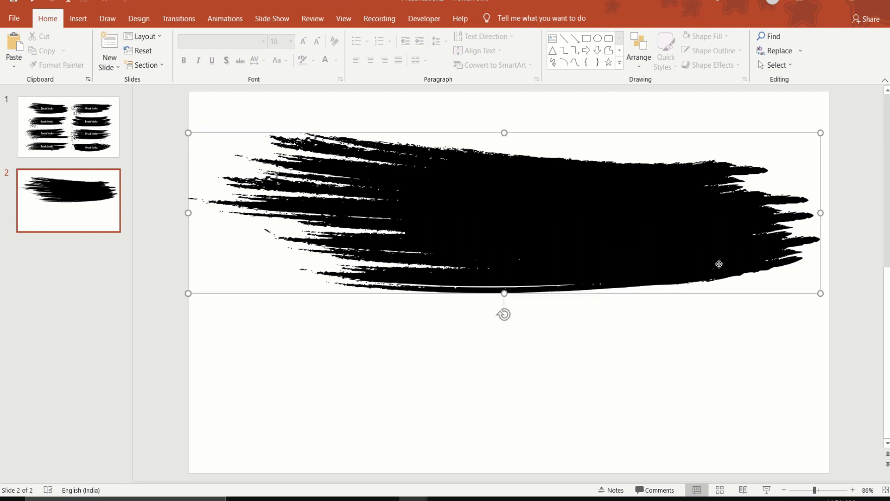
pyautogui.keyDown('shift'); pyautogui.click(536, 223); pyautogui.keyUp('shift')
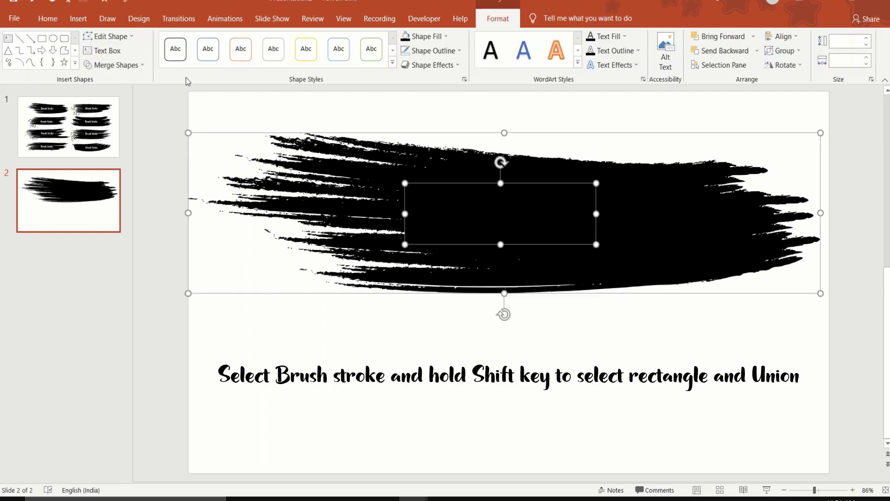
pyautogui.click(114, 65)
pyautogui.click(109, 80)
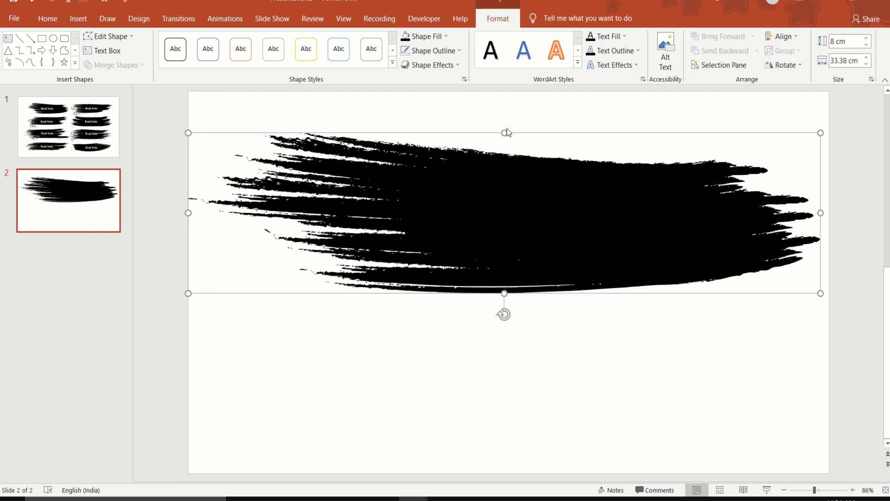
pyautogui.moveTo(505, 133); pyautogui.dragTo(505, 123)
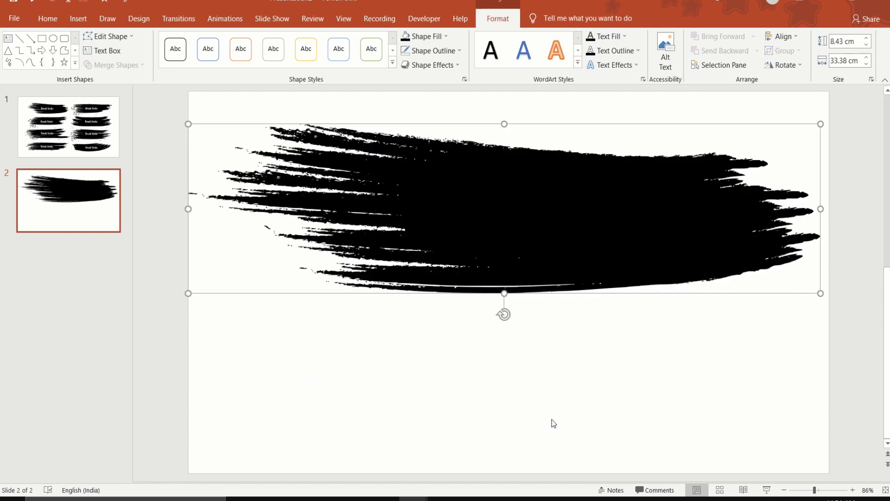
pyautogui.click(552, 423)
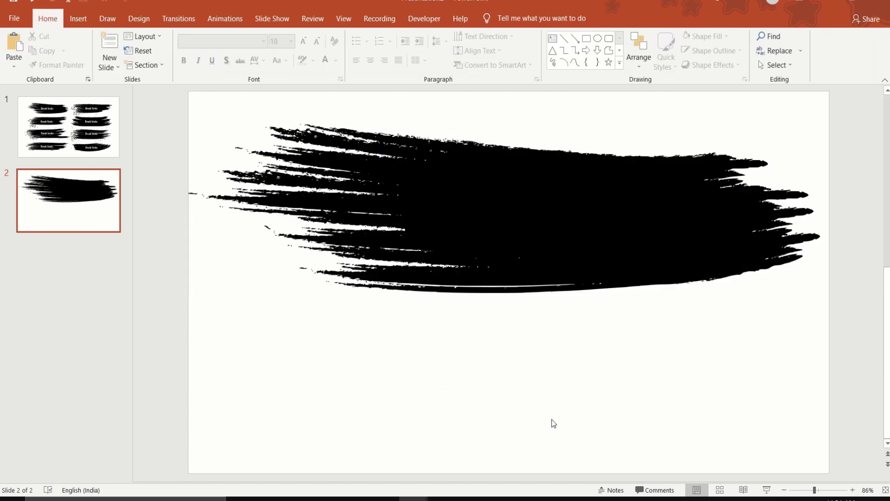
pyautogui.keyDown('ctrl'); pyautogui.scroll(-1, 301, 310); pyautogui.keyUp('ctrl')
pyautogui.click(78, 18)
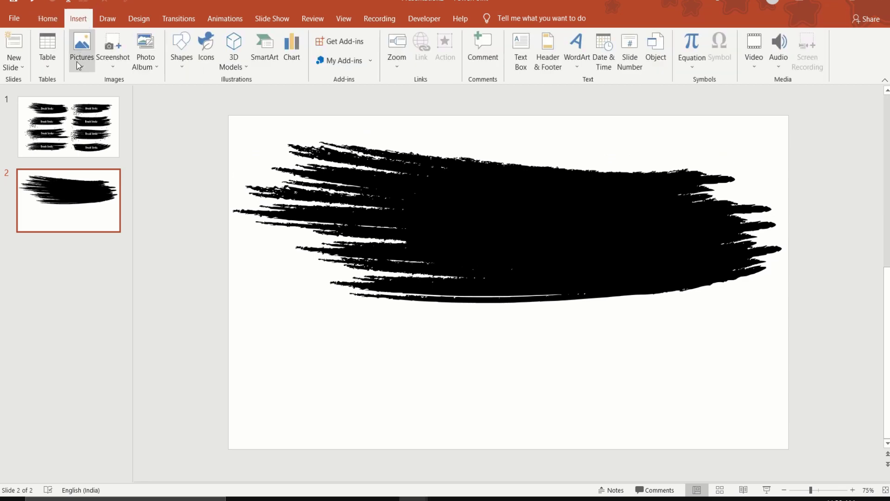
# - Insert the seated woman's photo from Downloads onto slide 2
pyautogui.click(82, 49)
pyautogui.click(101, 98)
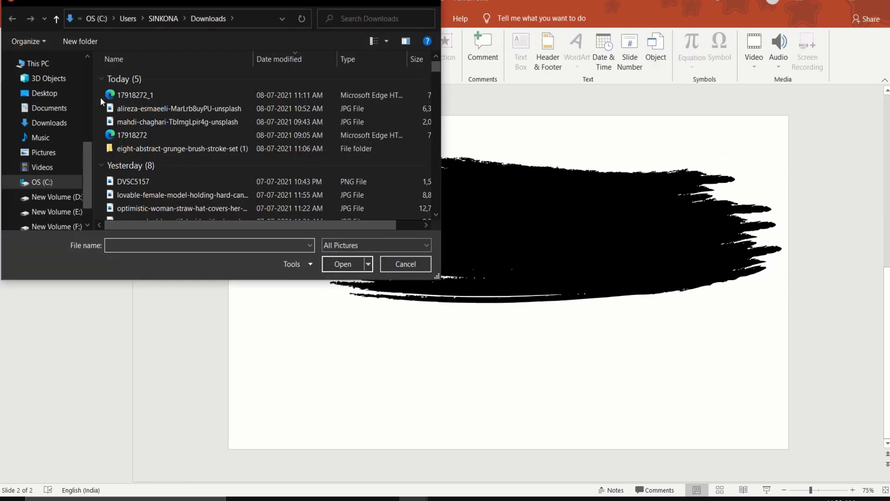
pyautogui.click(139, 120)
pyautogui.click(346, 264)
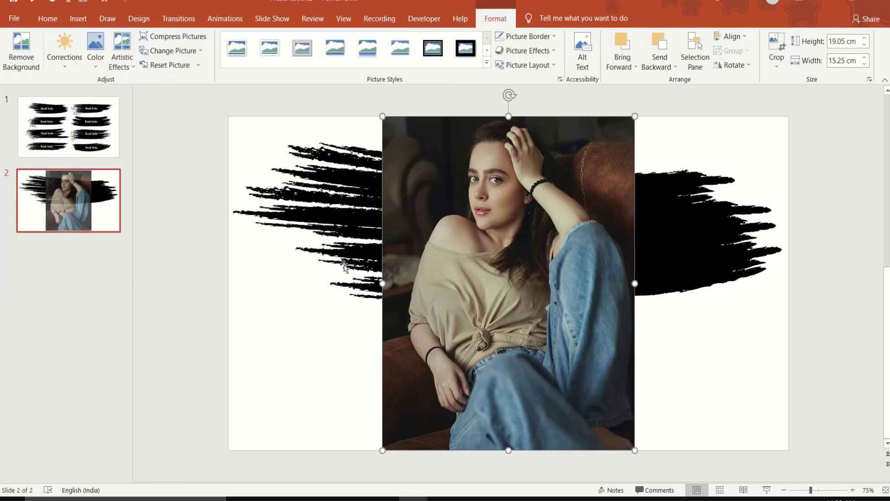
# - Move and enlarge the photo to span the slide width at 42.97 × 34.39 cm
pyautogui.click(813, 491)
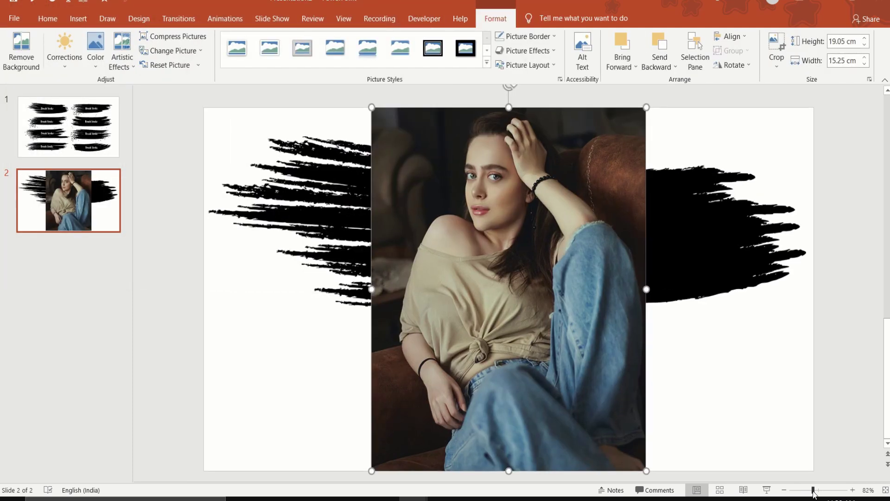
pyautogui.click(802, 491)
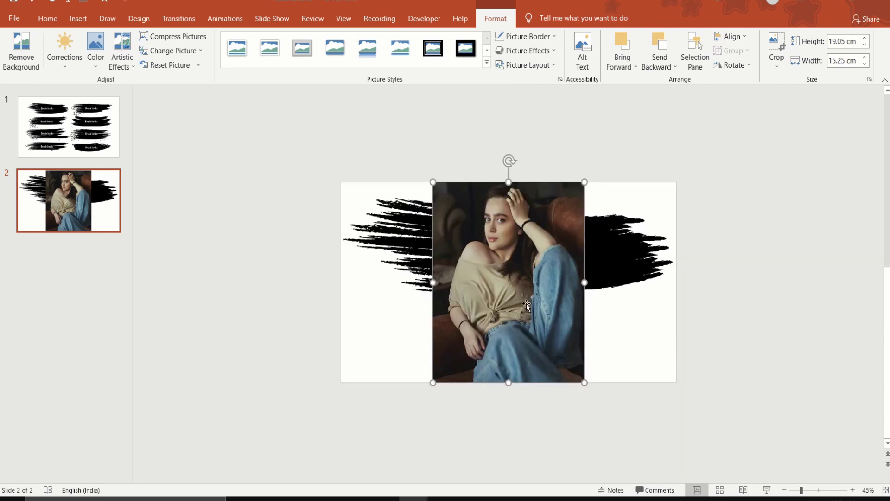
pyautogui.moveTo(524, 314); pyautogui.dragTo(430, 314)
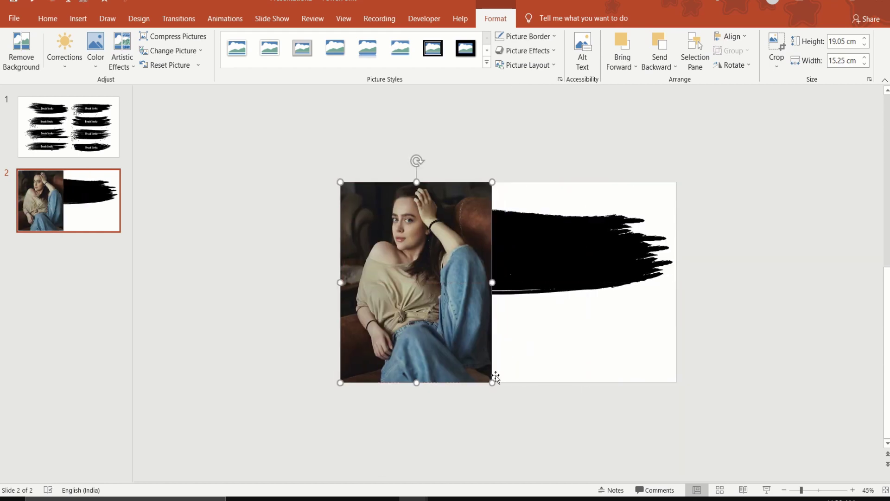
pyautogui.moveTo(491, 383); pyautogui.dragTo(677, 399)
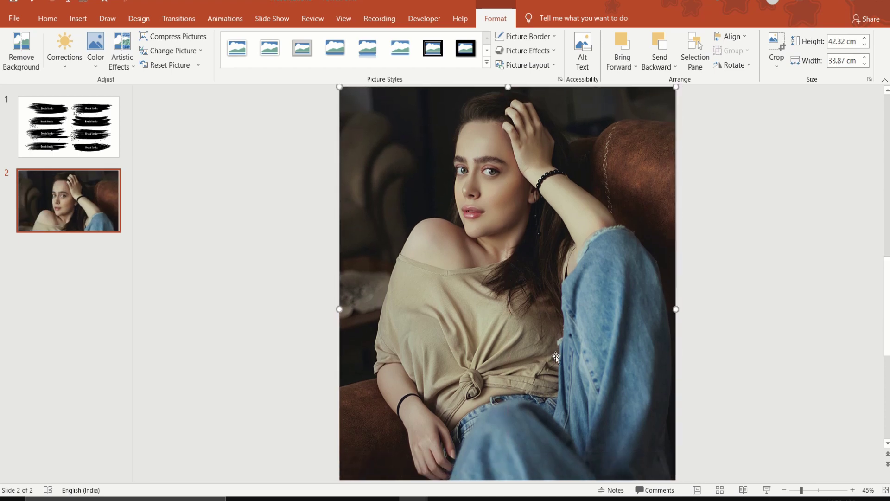
pyautogui.keyDown('ctrl'); pyautogui.scroll(-2, 571, 427); pyautogui.keyUp('ctrl')
pyautogui.moveTo(601, 474); pyautogui.dragTo(602, 474)
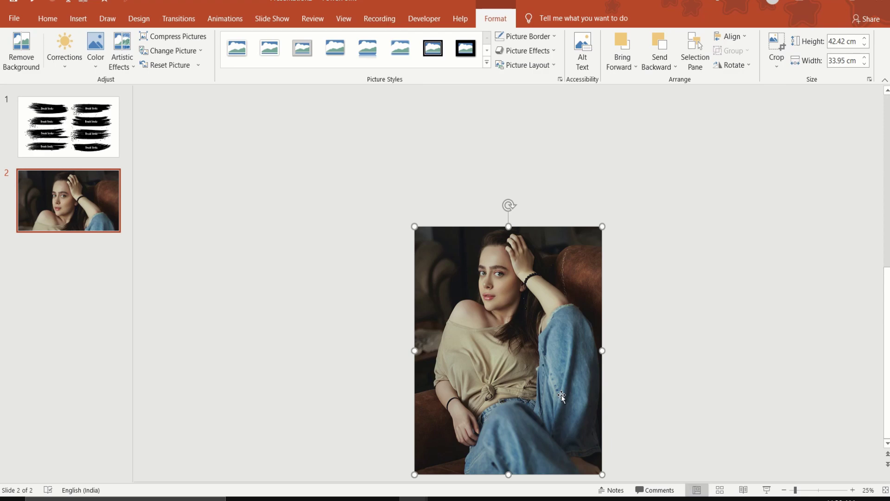
pyautogui.moveTo(562, 395); pyautogui.dragTo(561, 383)
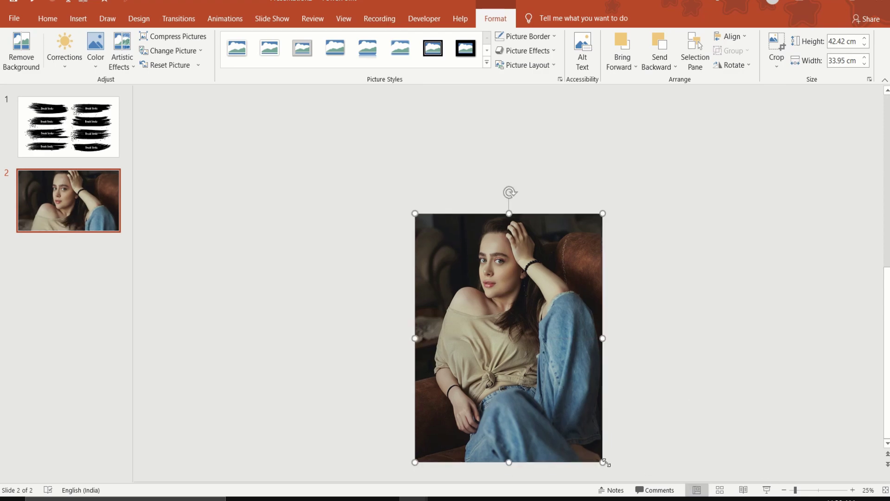
pyautogui.moveTo(602, 463); pyautogui.dragTo(605, 464)
pyautogui.moveTo(561, 414); pyautogui.dragTo(561, 410)
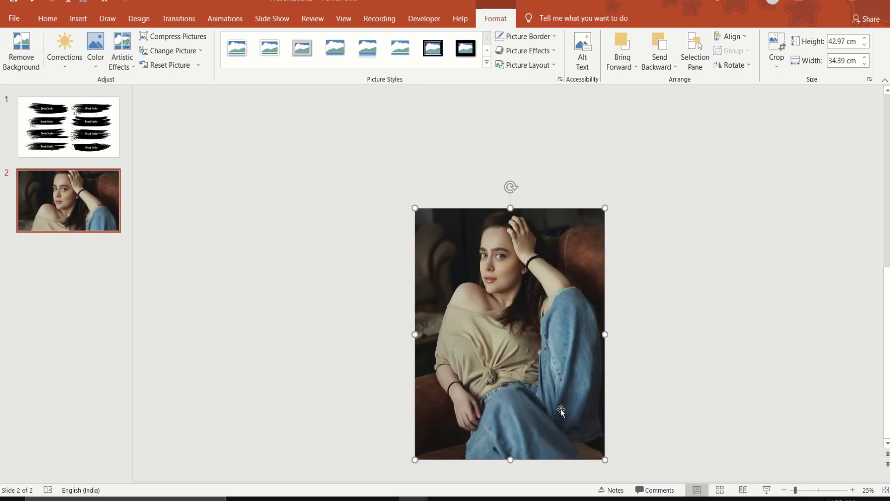
pyautogui.click(685, 408)
pyautogui.click(536, 385)
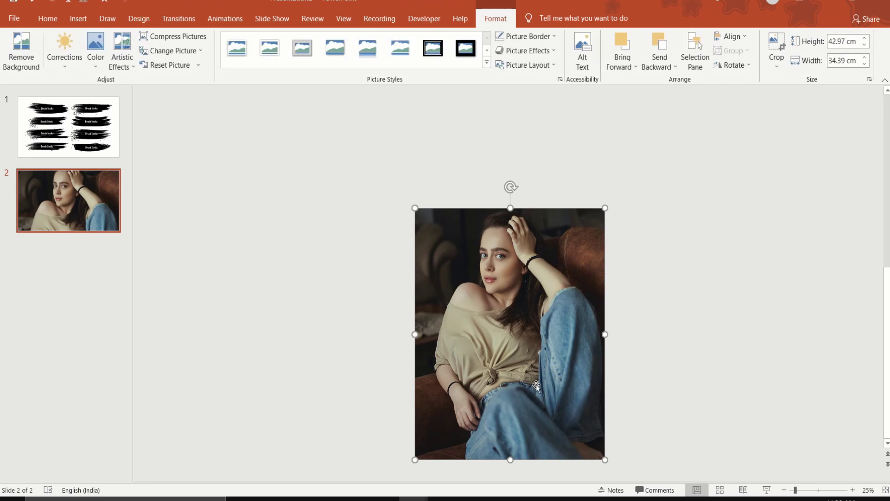
# - Crop the photo's bottom and top down to a strip around the woman's face
pyautogui.click(776, 44)
pyautogui.moveTo(510, 458); pyautogui.dragTo(509, 288)
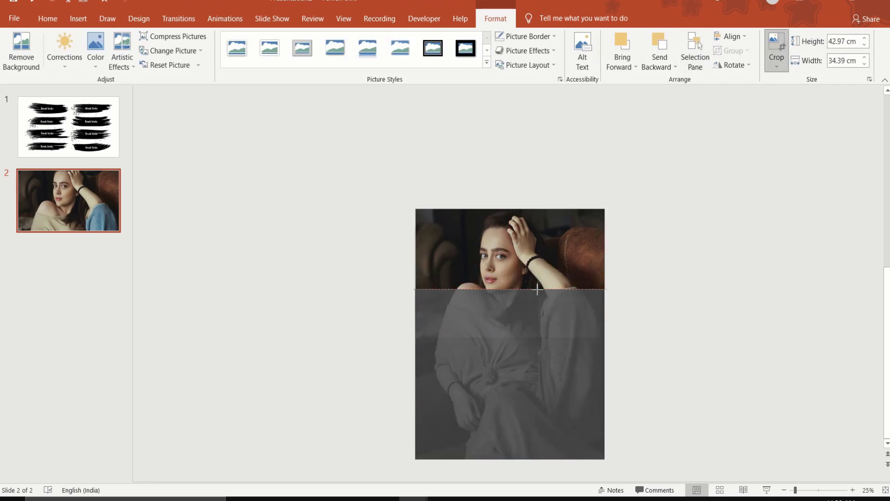
pyautogui.moveTo(515, 212); pyautogui.dragTo(517, 235)
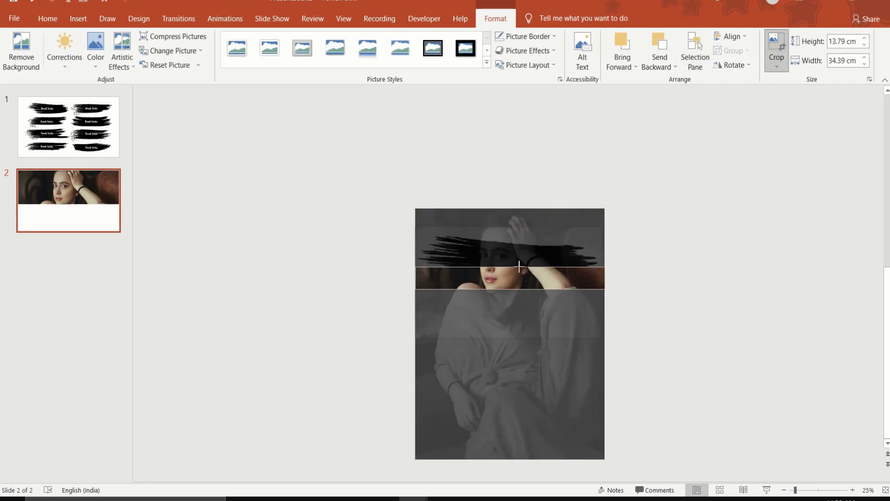
pyautogui.click(667, 296)
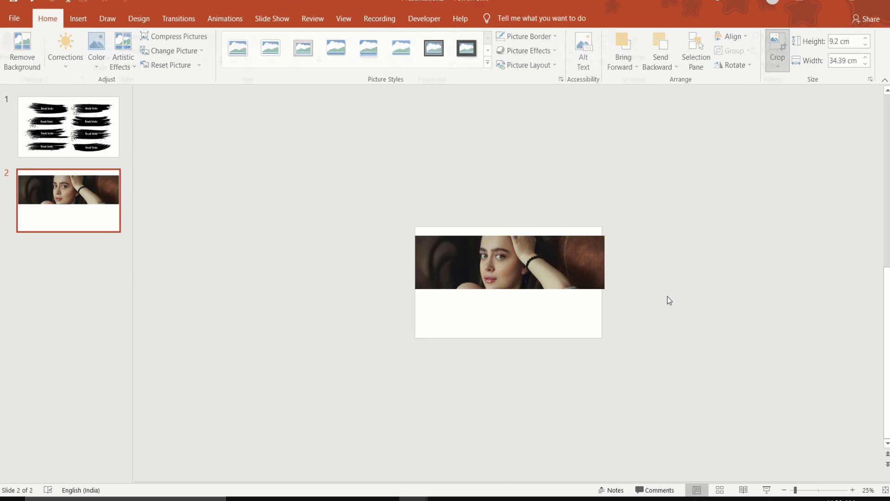
pyautogui.keyDown('ctrl'); pyautogui.scroll(4, 605, 309); pyautogui.keyUp('ctrl')
# - Trim the photo's left and right sides slightly, leaving a 9.2 × 33.24 cm strip
pyautogui.click(660, 276)
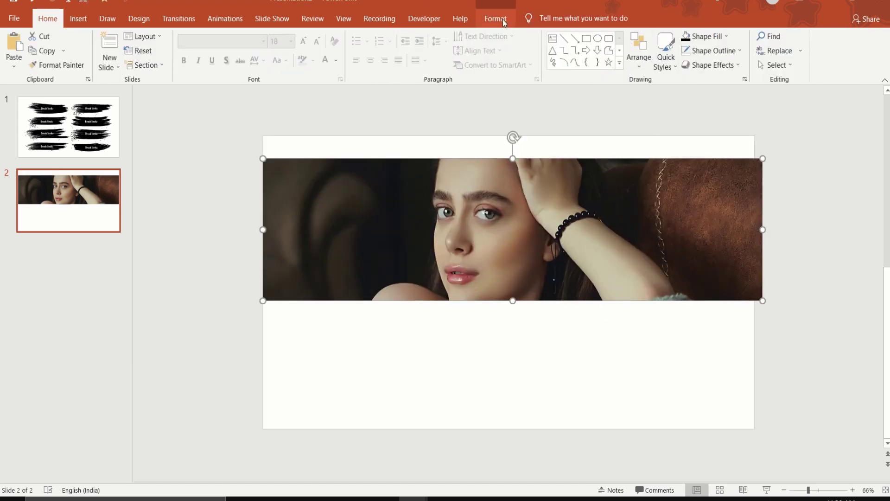
pyautogui.click(496, 18)
pyautogui.click(776, 46)
pyautogui.moveTo(760, 230); pyautogui.dragTo(745, 250)
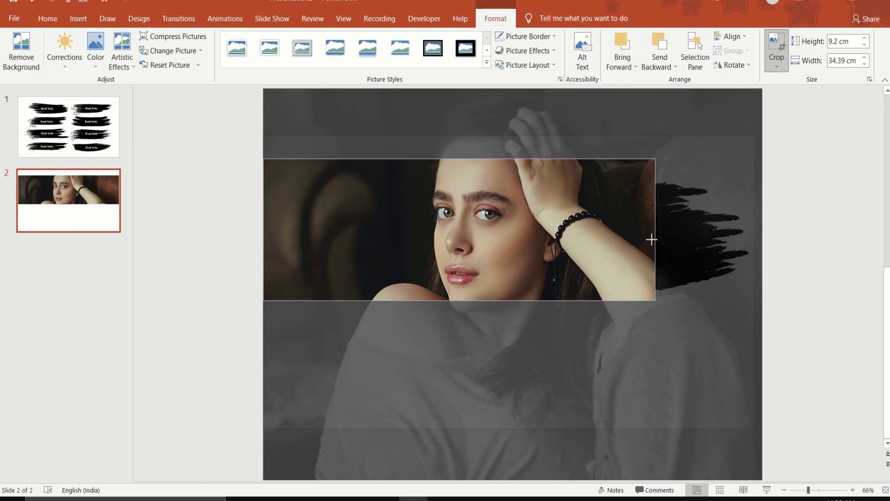
pyautogui.moveTo(268, 232); pyautogui.dragTo(270, 230)
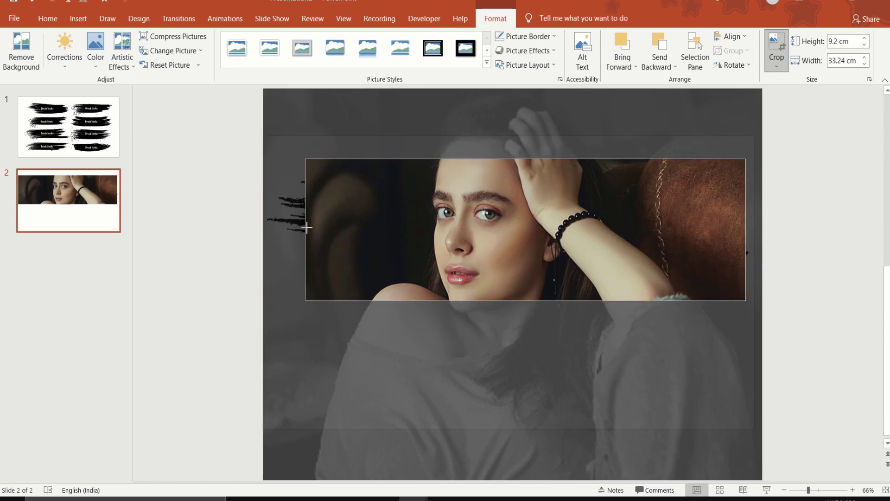
pyautogui.click(214, 222)
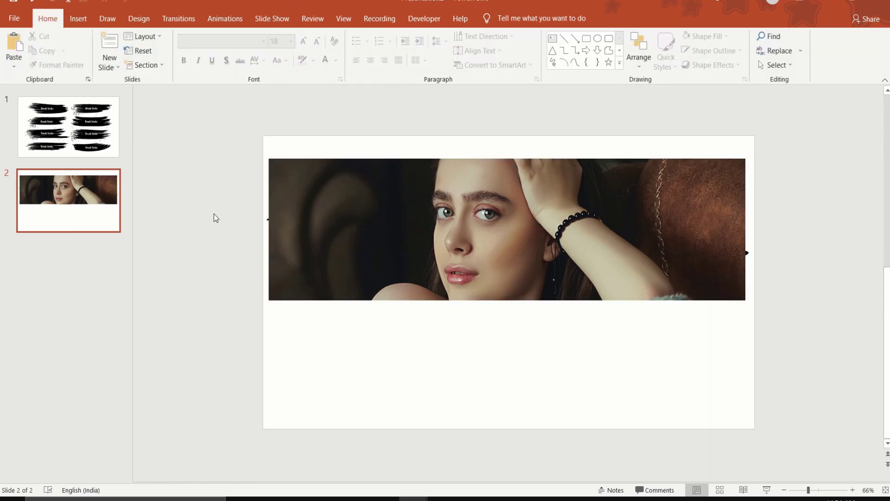
pyautogui.click(561, 222)
# - Cut the cropped photo, paste it back as a picture, and move it up
pyautogui.rightClick(567, 222)
pyautogui.click(579, 230)
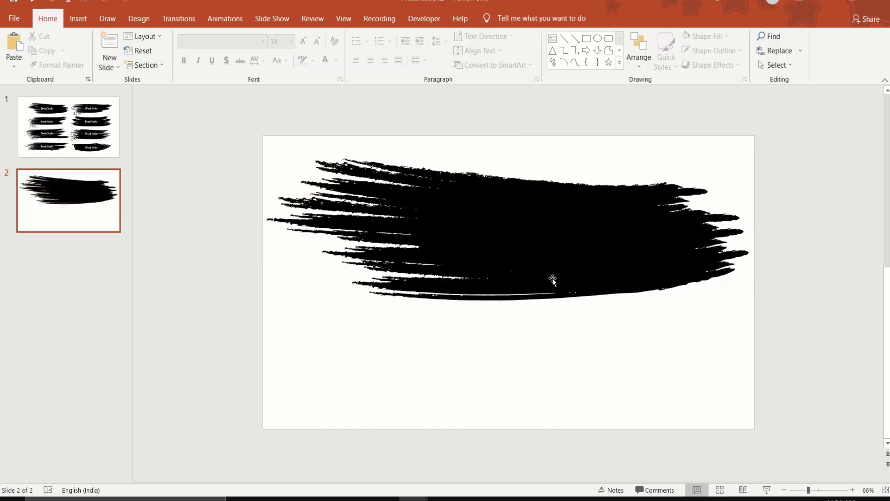
pyautogui.rightClick(538, 330)
pyautogui.click(583, 354)
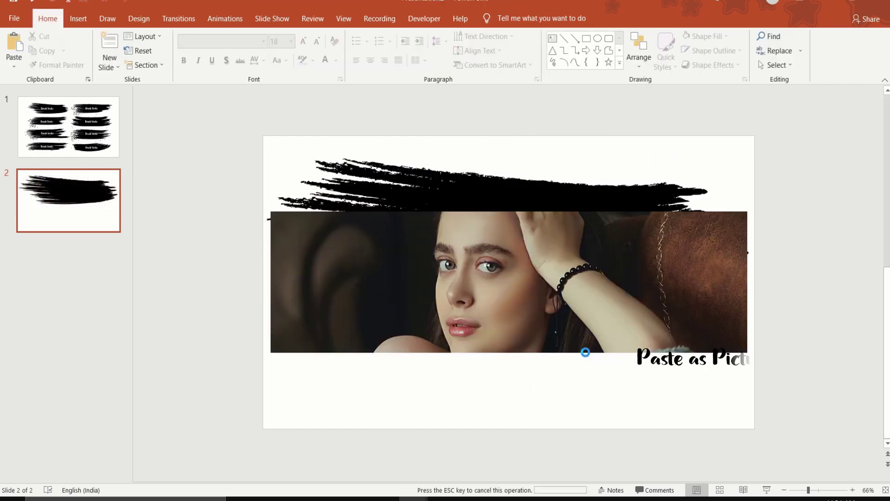
pyautogui.moveTo(524, 312); pyautogui.dragTo(524, 259)
pyautogui.rightClick(524, 260)
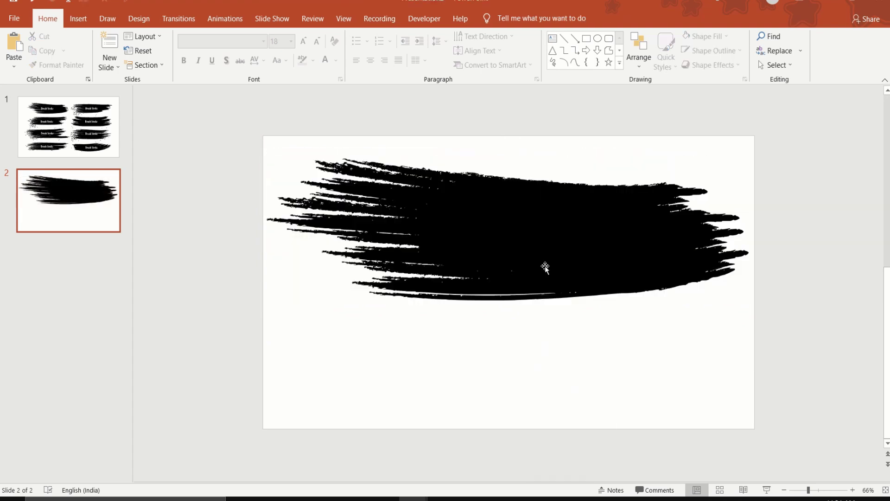
# - Give the brush stroke a picture fill using the copied woman's photo
pyautogui.rightClick(633, 242)
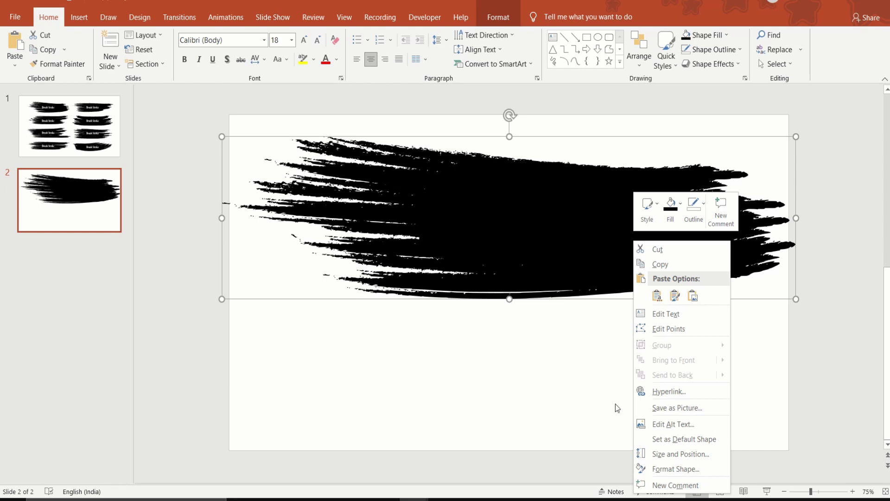
pyautogui.click(650, 469)
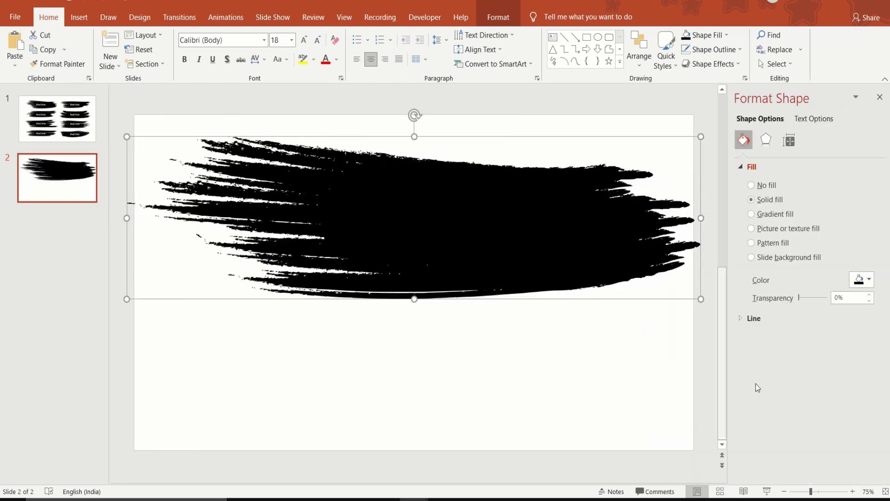
pyautogui.click(752, 229)
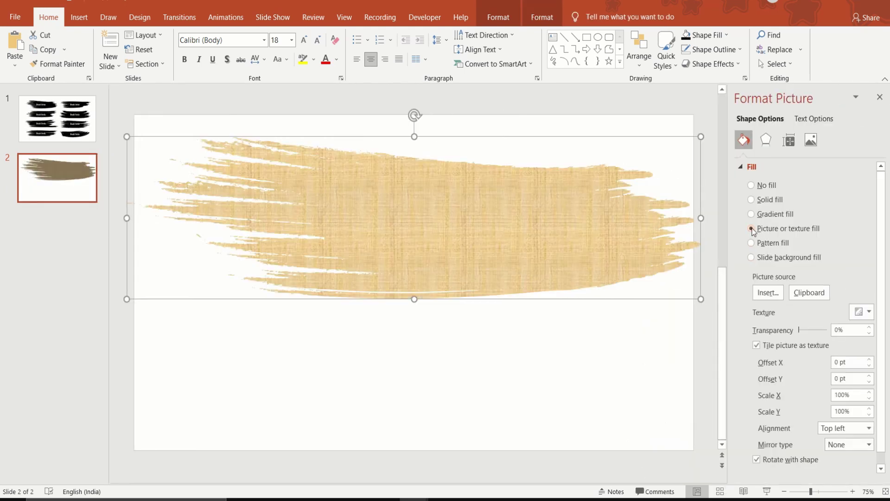
pyautogui.click(795, 290)
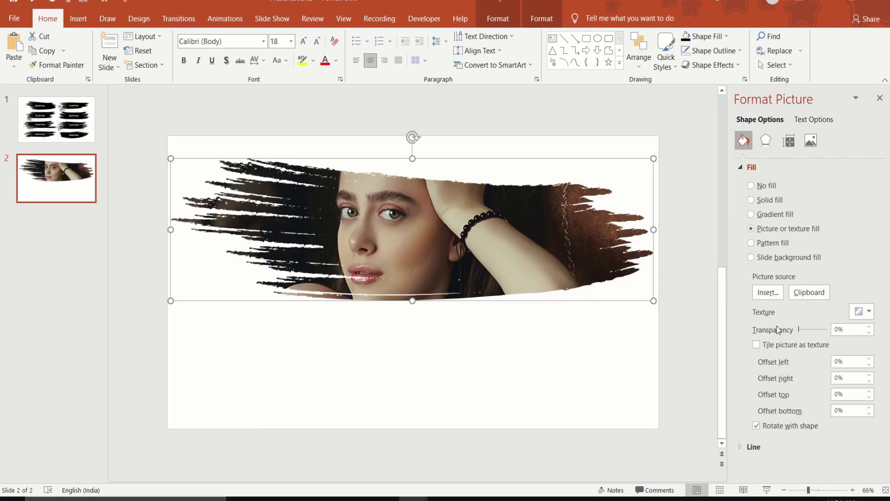
pyautogui.click(674, 384)
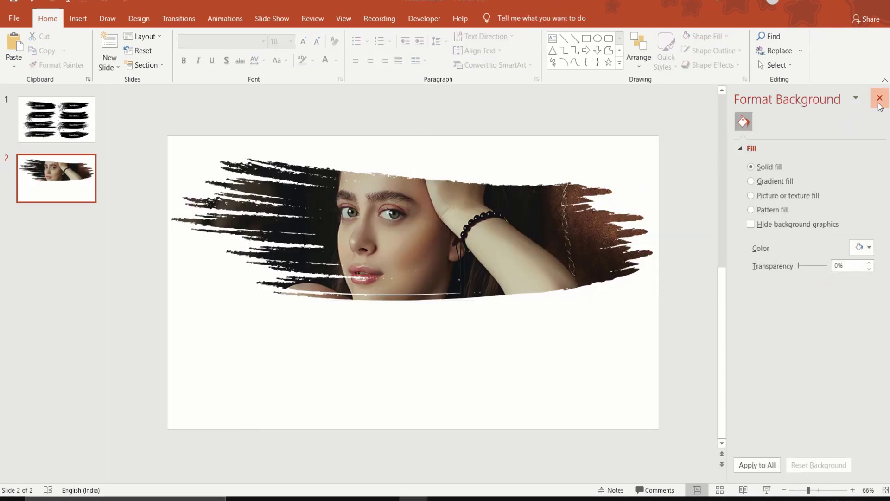
pyautogui.click(879, 97)
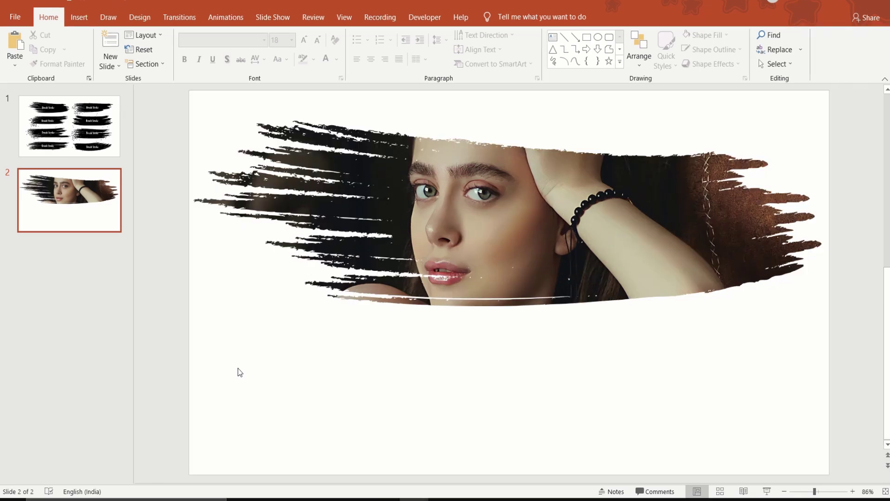
# - Shrink the brush-stroke photo and move it into place
pyautogui.click(468, 252)
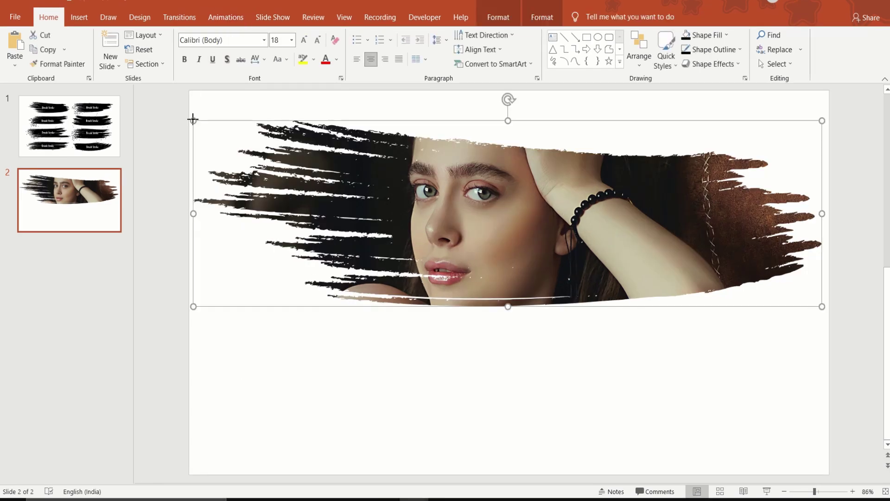
pyautogui.moveTo(194, 121); pyautogui.dragTo(335, 172)
pyautogui.moveTo(560, 251); pyautogui.dragTo(522, 244)
# - Draw a vertical line down the slide's left side with a 4½ pt black outline
pyautogui.click(564, 37)
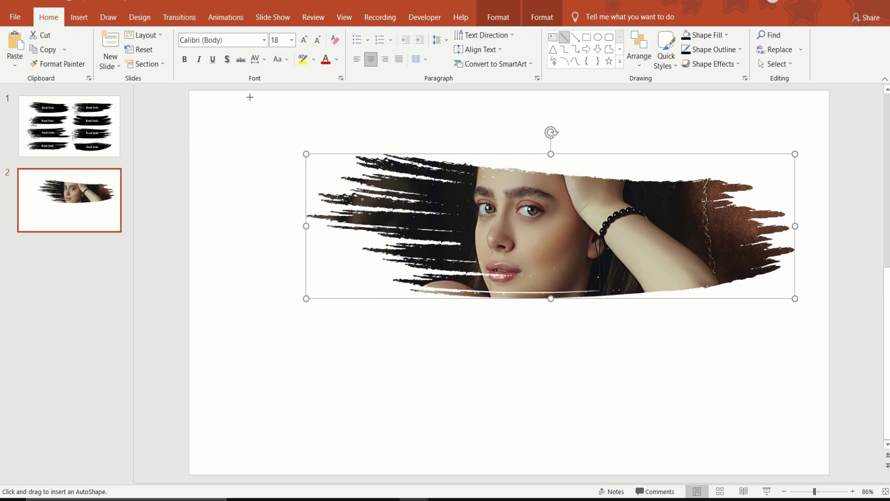
pyautogui.moveTo(248, 91); pyautogui.dragTo(249, 335)
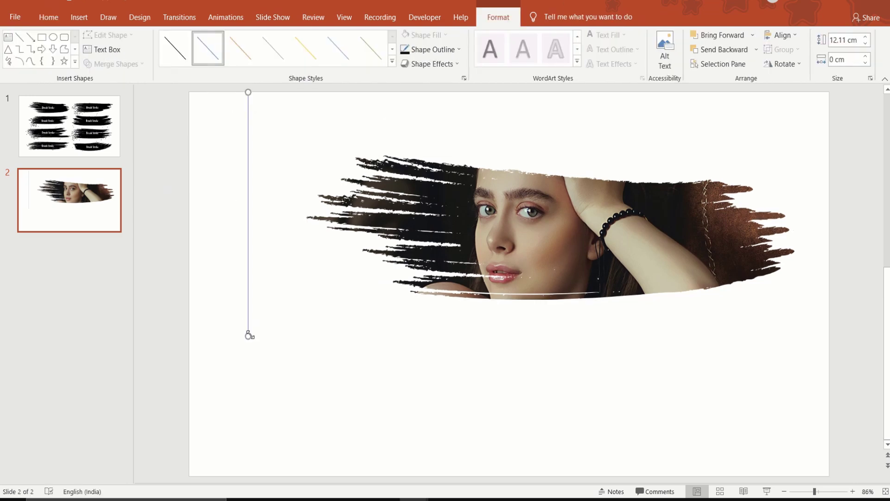
pyautogui.click(433, 50)
pyautogui.moveTo(430, 203)
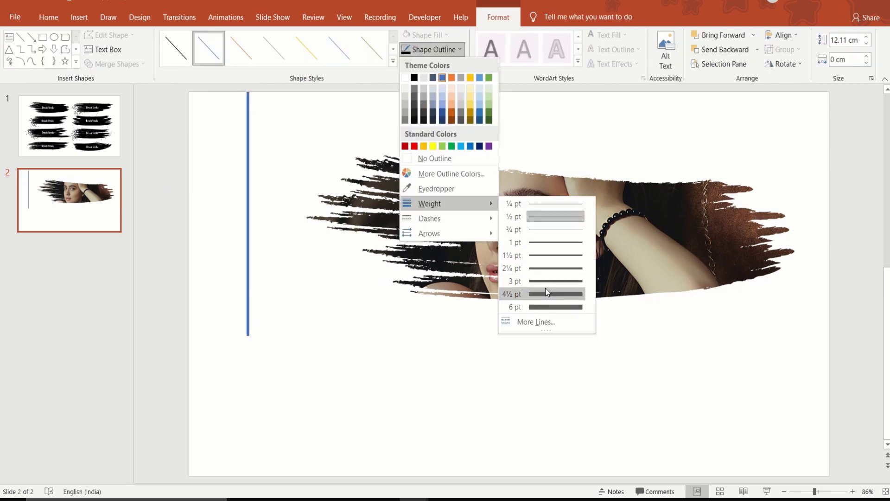
pyautogui.click(546, 283)
pyautogui.click(284, 304)
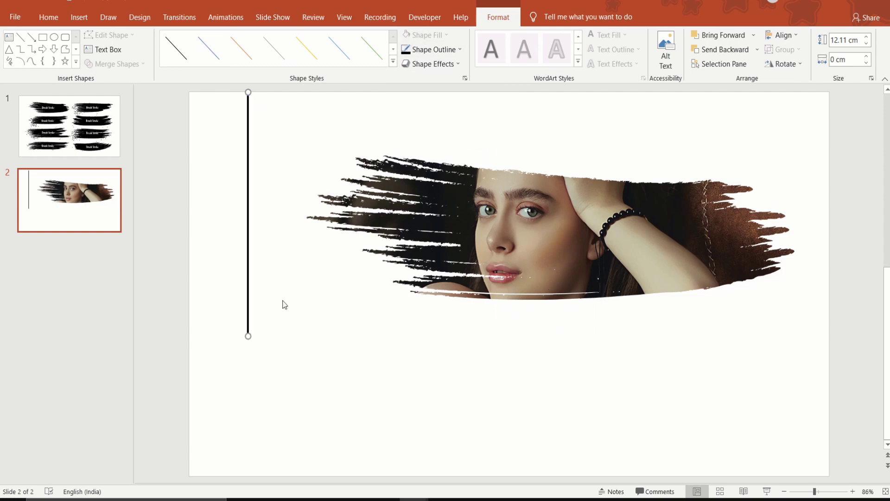
pyautogui.click(556, 39)
# - Add a text box below the vertical line reading 'WE BELIEVE IN'
pyautogui.moveTo(258, 360); pyautogui.dragTo(425, 400)
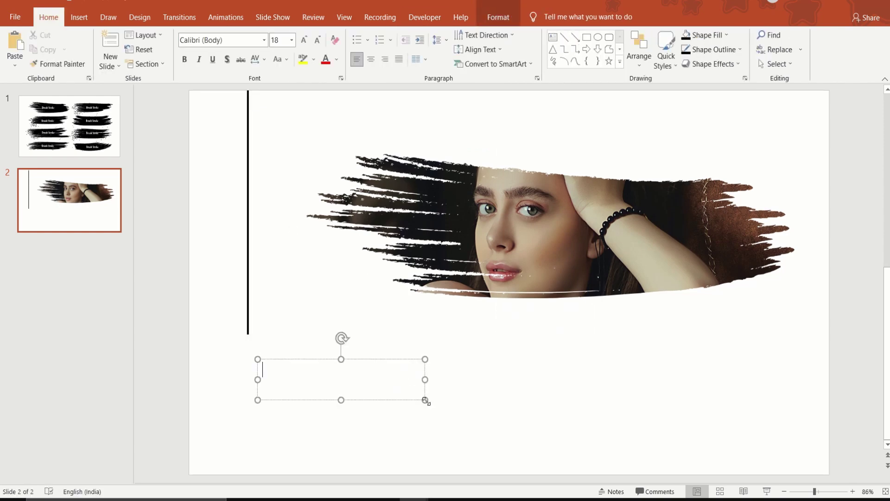
pyautogui.write('WE BELIEVE IN')
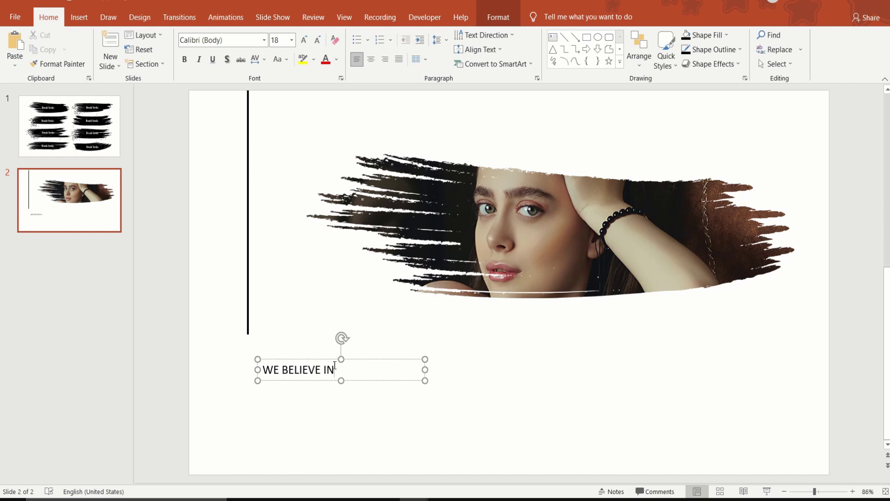
pyautogui.moveTo(335, 373); pyautogui.dragTo(263, 369)
# - Set the caption to Century Schoolbook 28 pt and move it beside the vertical line
pyautogui.click(264, 40)
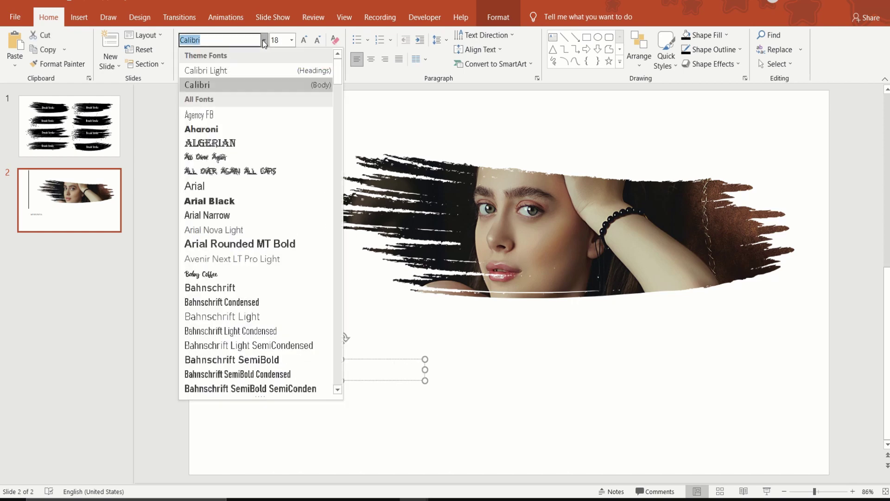
pyautogui.scroll(-3, 245, 293)
pyautogui.scroll(-5, 243, 290)
pyautogui.scroll(-5, 244, 289)
pyautogui.scroll(-5, 244, 289)
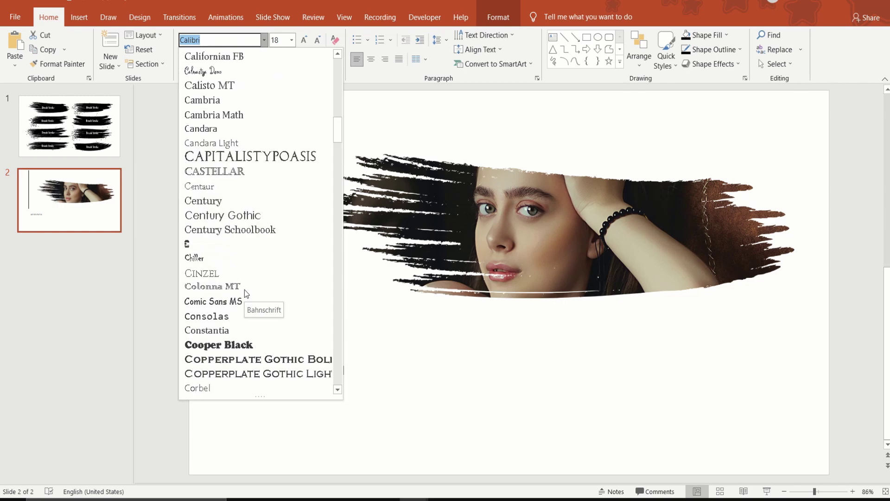
pyautogui.click(234, 230)
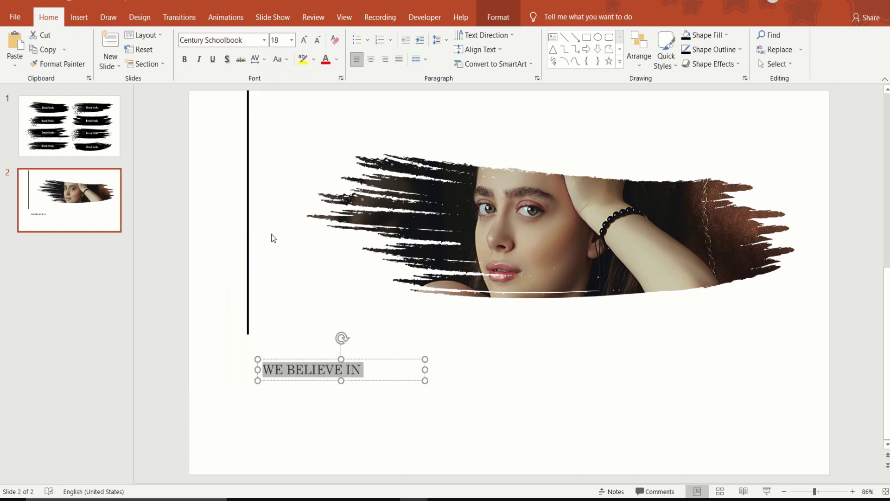
pyautogui.click(292, 40)
pyautogui.click(285, 187)
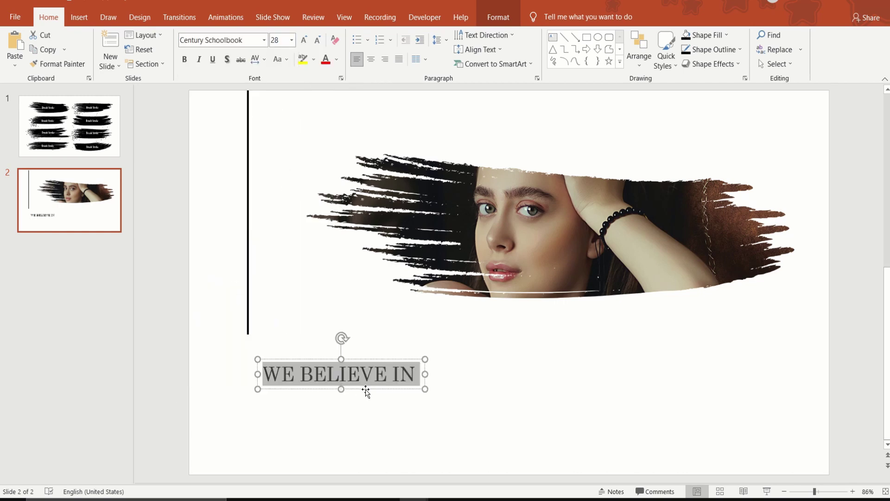
pyautogui.moveTo(366, 389); pyautogui.dragTo(356, 367)
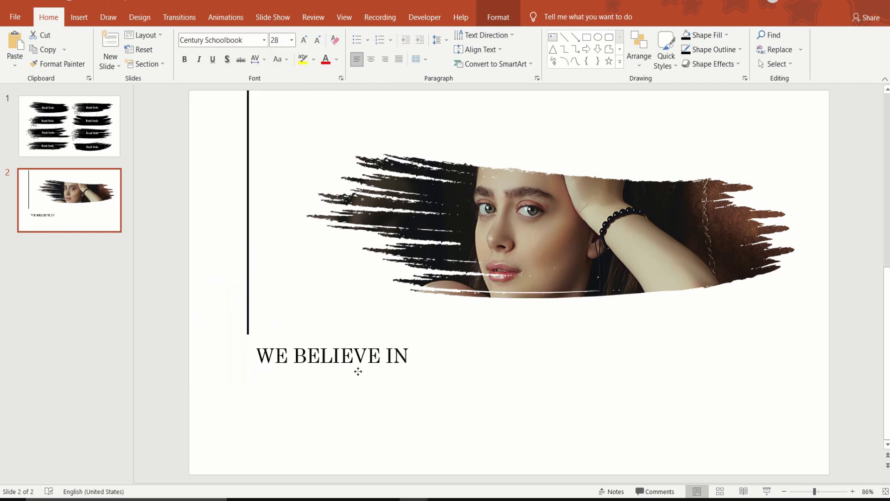
pyautogui.click(552, 37)
# - Add 'UNITY' in 72 pt Century Schoolbook just below 'WE BELIEVE IN'
pyautogui.moveTo(252, 381); pyautogui.dragTo(436, 446)
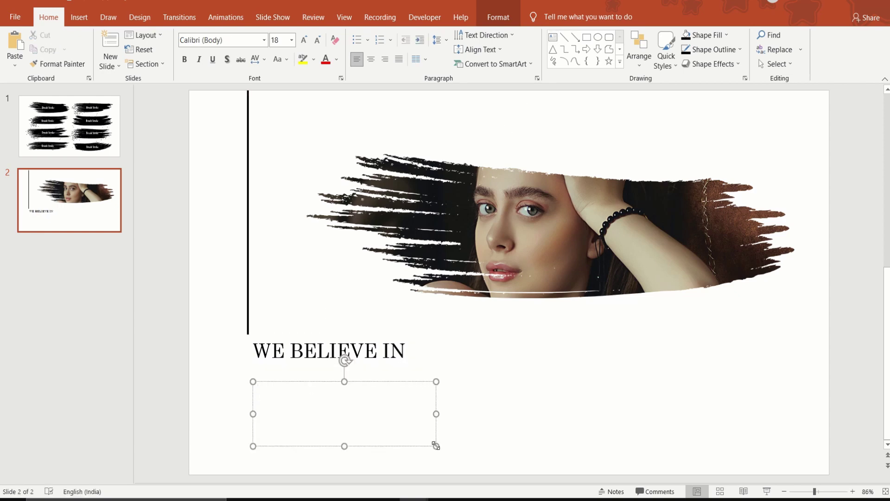
pyautogui.write('UNITY')
pyautogui.moveTo(285, 392); pyautogui.dragTo(233, 392)
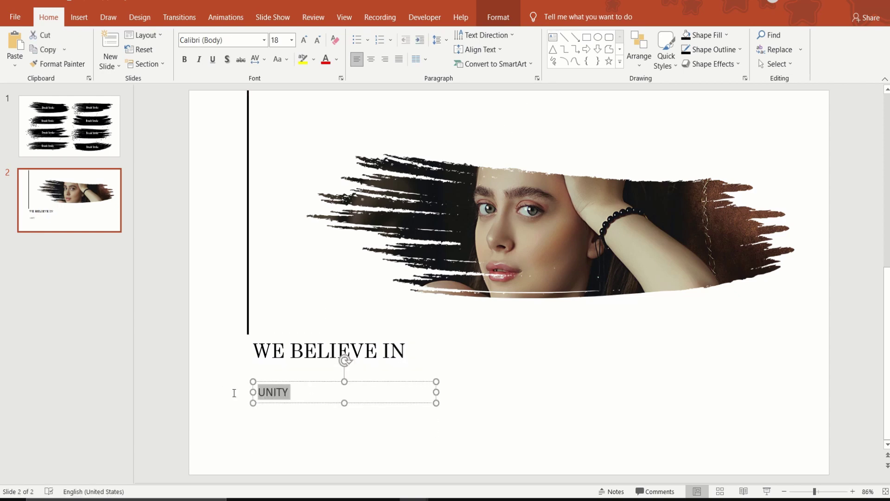
pyautogui.click(264, 40)
pyautogui.click(227, 116)
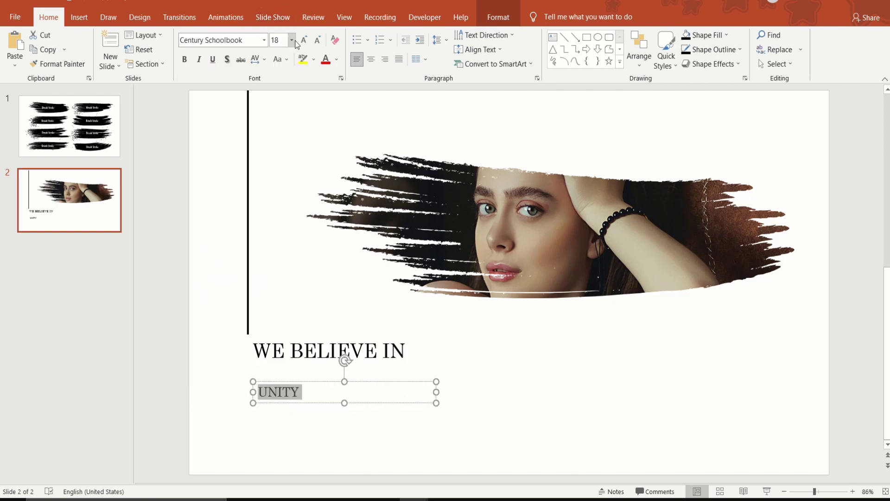
pyautogui.click(291, 40)
pyautogui.click(277, 293)
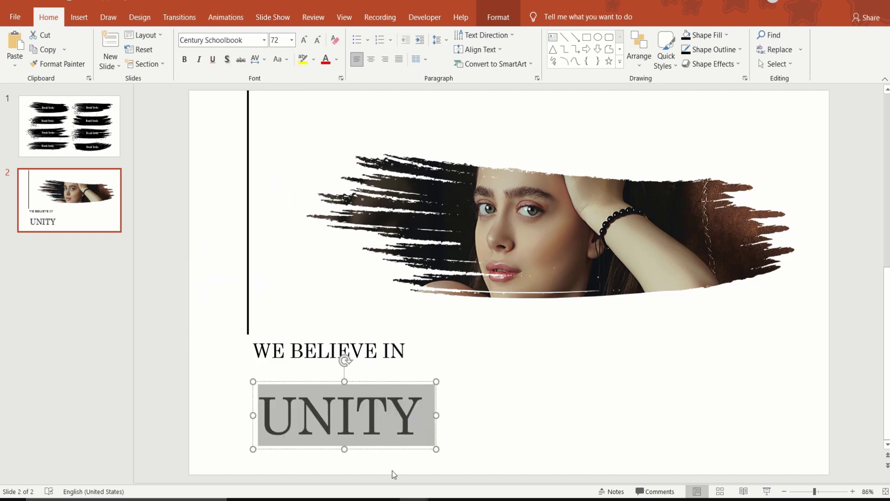
pyautogui.moveTo(397, 450)
pyautogui.mouseDown()
pyautogui.moveTo(389, 417)
pyautogui.moveTo(253, 387)
pyautogui.mouseUp()
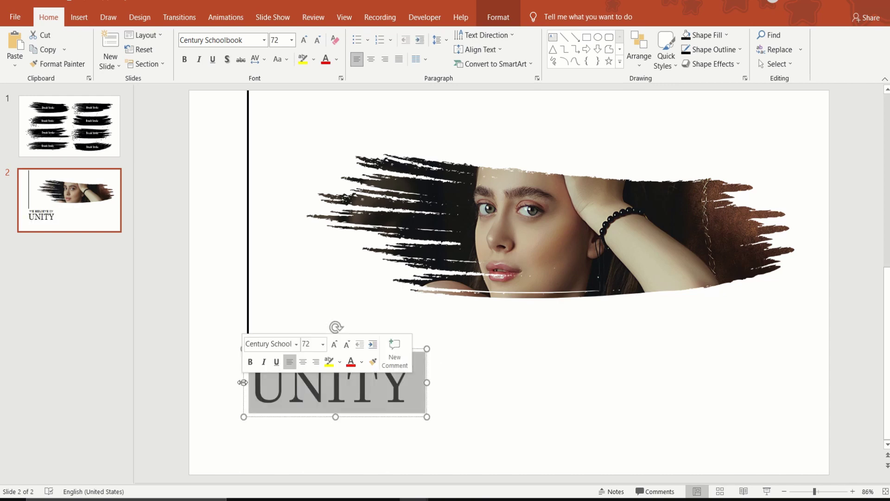
# - Colour UNITY and WE BELIEVE IN with the pink sampled from the lips
pyautogui.click(362, 361)
pyautogui.click(380, 491)
pyautogui.click(504, 278)
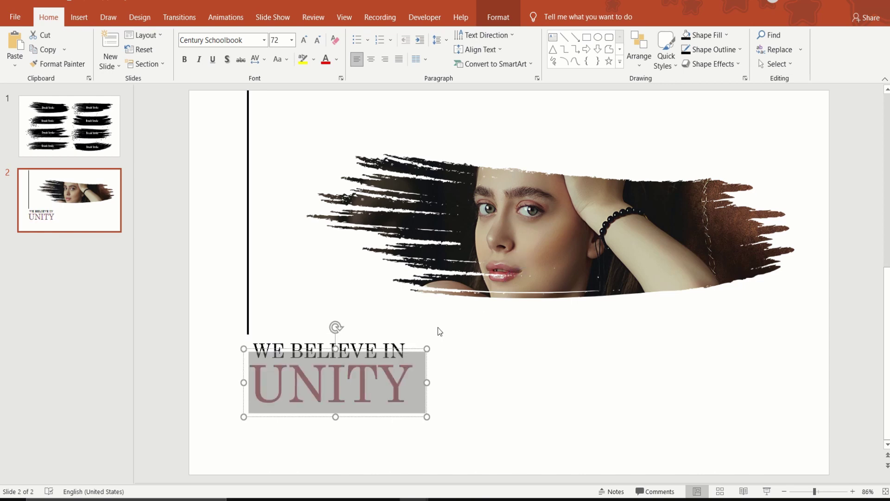
pyautogui.click(405, 344)
pyautogui.moveTo(406, 344); pyautogui.dragTo(253, 352)
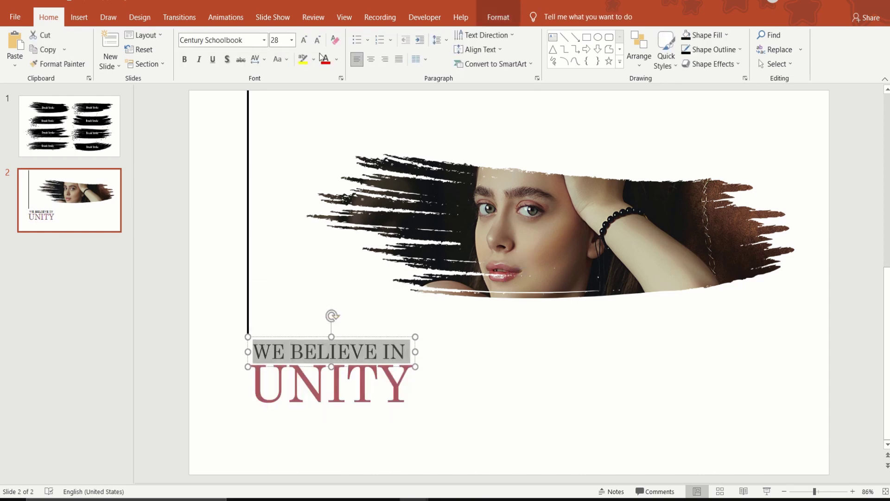
pyautogui.click(337, 60)
pyautogui.click(325, 179)
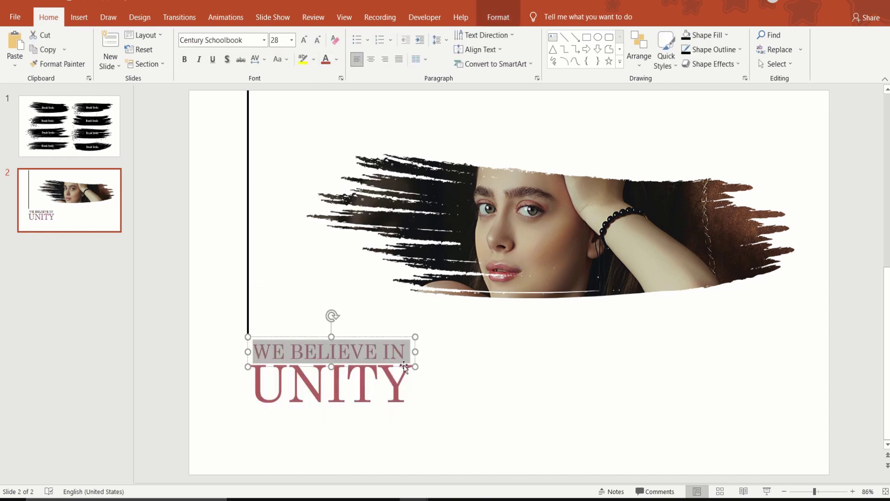
pyautogui.click(465, 416)
# - Fill the slide background with solid pink #D6AFAE and nudge the masked photo left
pyautogui.rightClick(489, 407)
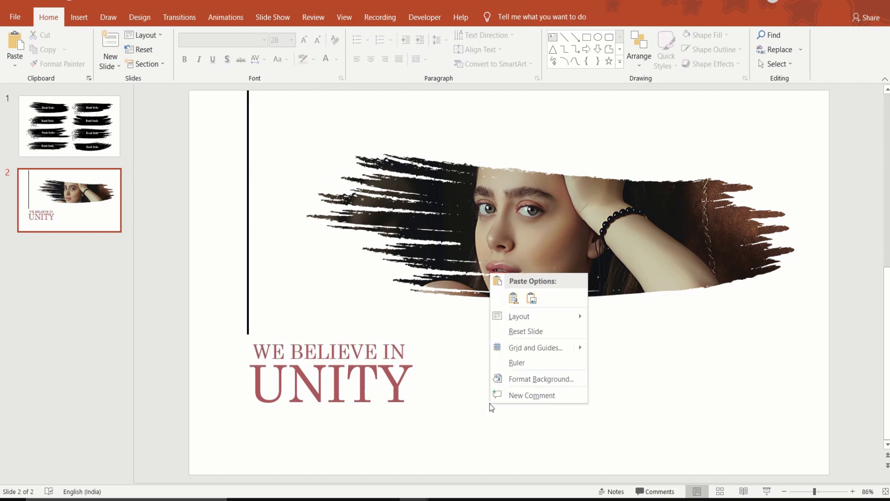
pyautogui.click(533, 376)
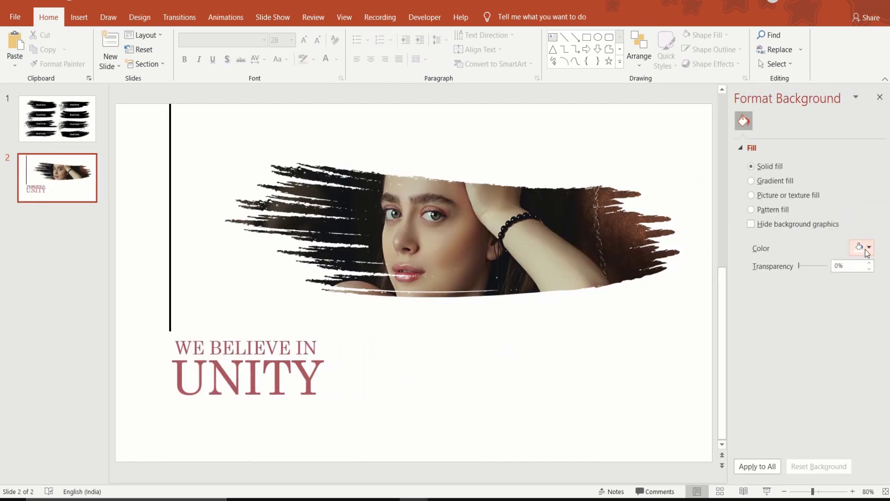
pyautogui.click(865, 249)
pyautogui.click(821, 394)
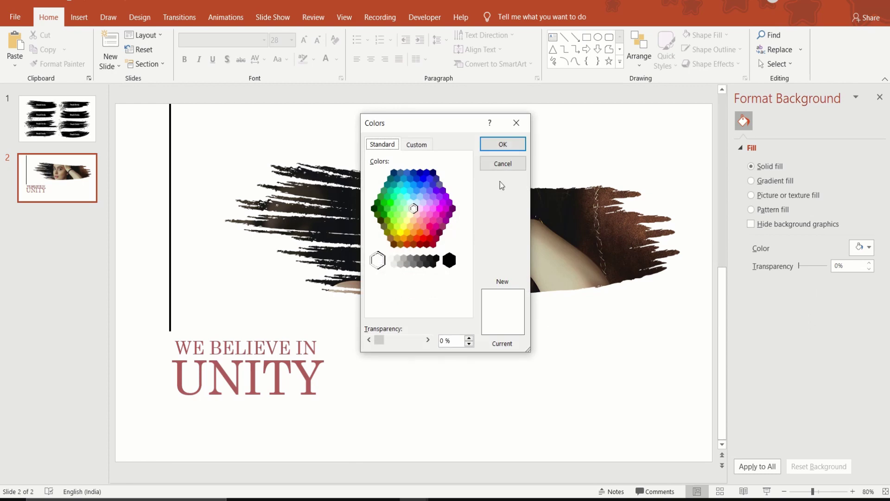
pyautogui.click(414, 145)
pyautogui.click(435, 306)
pyautogui.press('BackSpace')
pyautogui.press('BackSpace')
pyautogui.press('BackSpace')
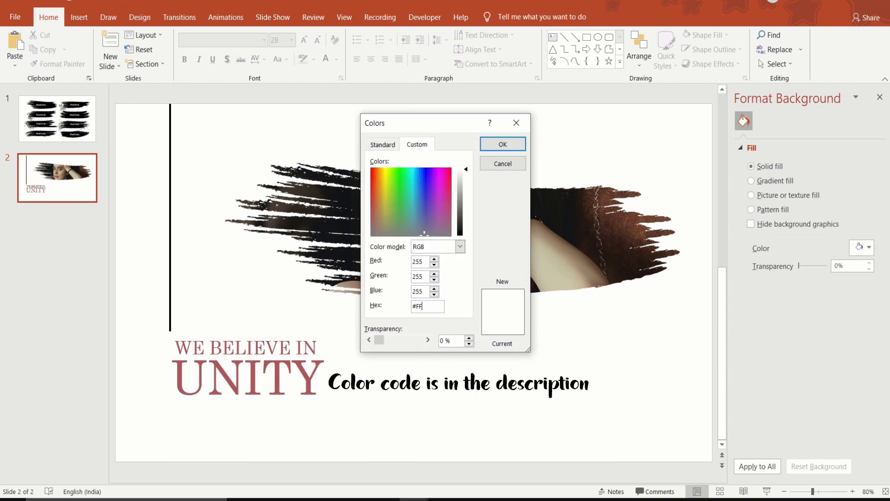
pyautogui.write('D6')
pyautogui.write('AFAE')
pyautogui.click(497, 144)
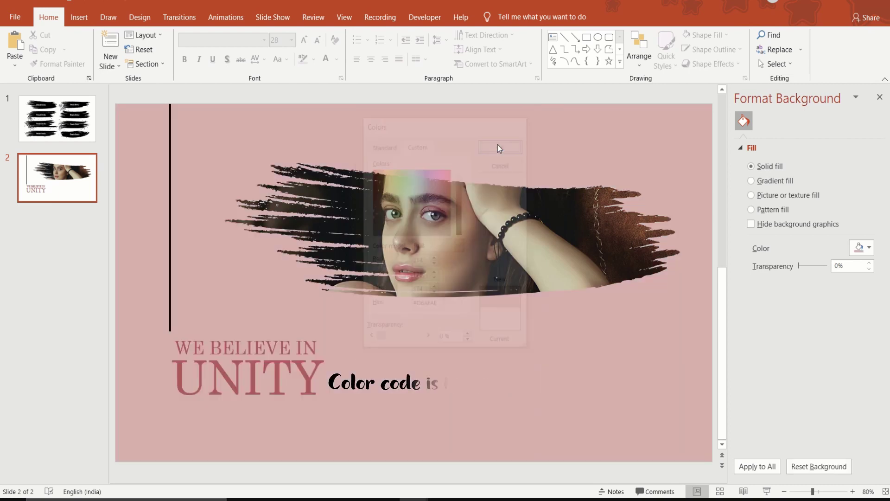
pyautogui.click(879, 98)
pyautogui.moveTo(683, 248); pyautogui.dragTo(666, 240)
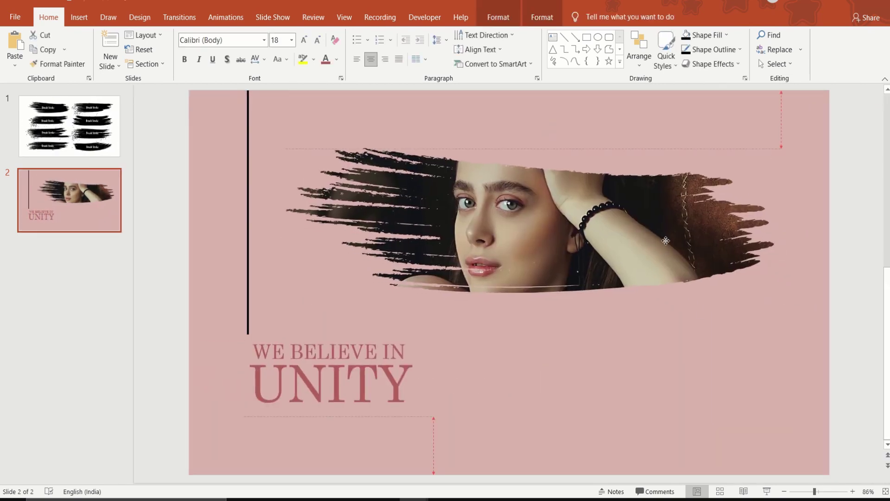
# - Add 'ANNA' at lower right in The Bold Font, 44 pt
pyautogui.click(530, 463)
pyautogui.click(552, 37)
pyautogui.moveTo(634, 354); pyautogui.dragTo(727, 412)
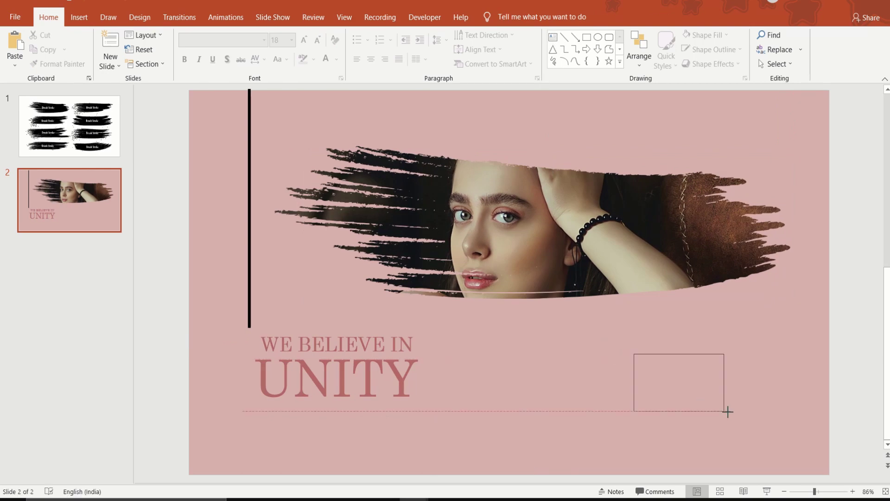
pyautogui.write('ANNA')
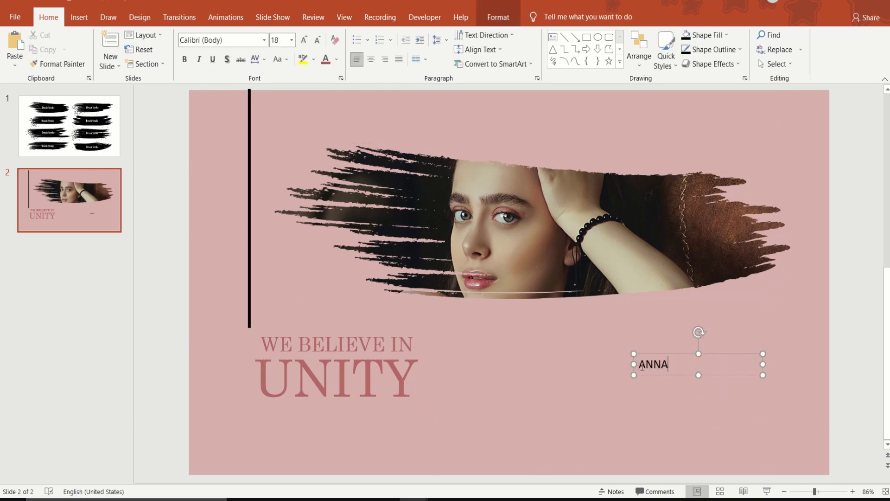
pyautogui.doubleClick(642, 365)
pyautogui.click(265, 40)
pyautogui.click(265, 40)
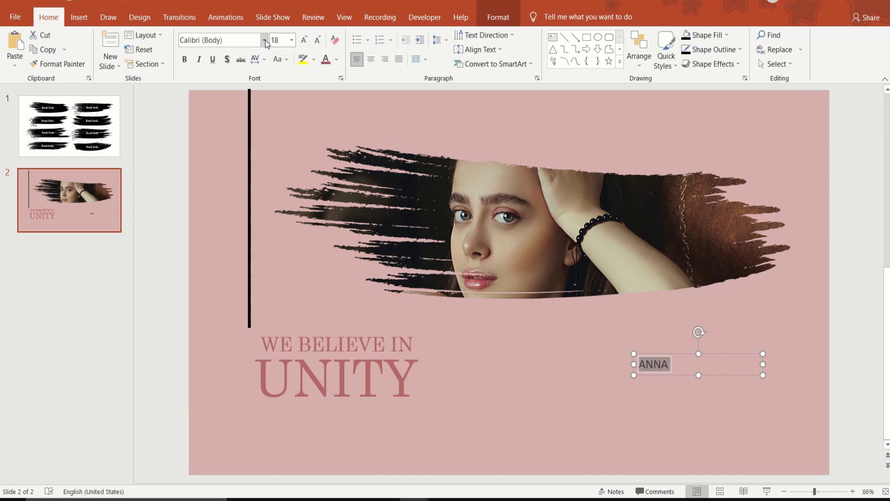
pyautogui.click(265, 40)
pyautogui.write('The Bold Font')
pyautogui.press('Return')
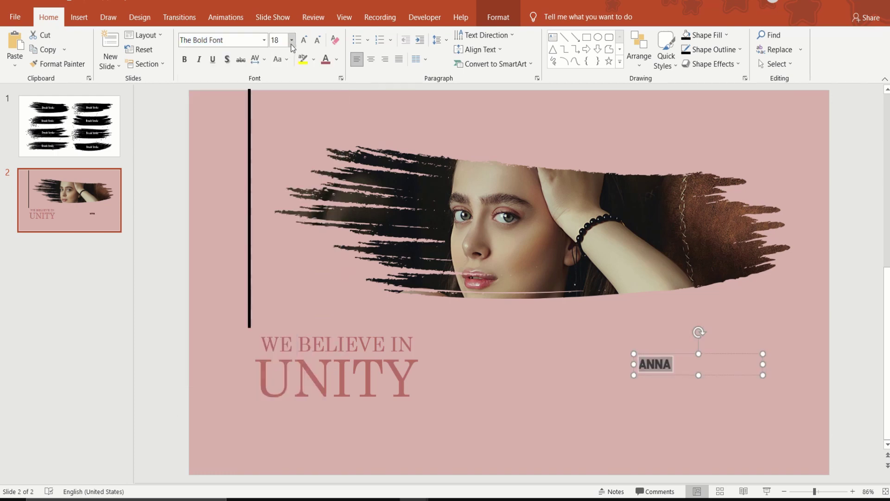
pyautogui.click(292, 40)
pyautogui.click(279, 235)
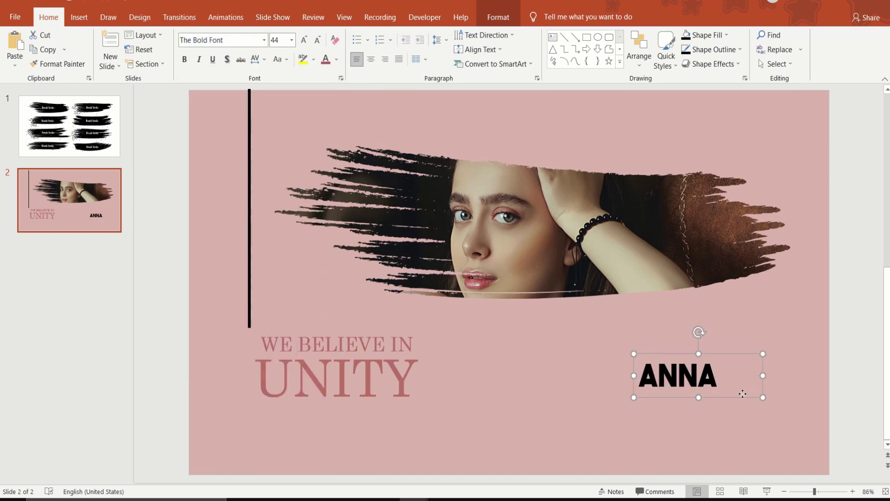
pyautogui.moveTo(742, 393)
pyautogui.mouseDown()
pyautogui.moveTo(780, 362)
pyautogui.moveTo(762, 344)
pyautogui.moveTo(764, 368)
pyautogui.mouseUp()
# - Add 'GABRIELLA' beneath ANNA in The Bold Font, 44 pt, on one line
pyautogui.click(553, 37)
pyautogui.moveTo(667, 377)
pyautogui.mouseDown()
pyautogui.moveTo(800, 454)
pyautogui.moveTo(815, 443)
pyautogui.mouseUp()
pyautogui.write('GABRIELLA')
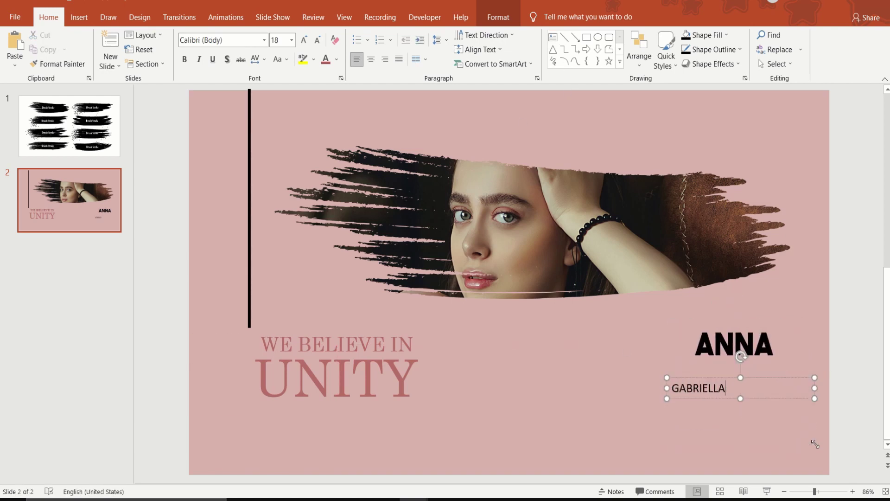
pyautogui.moveTo(742, 399); pyautogui.dragTo(572, 388)
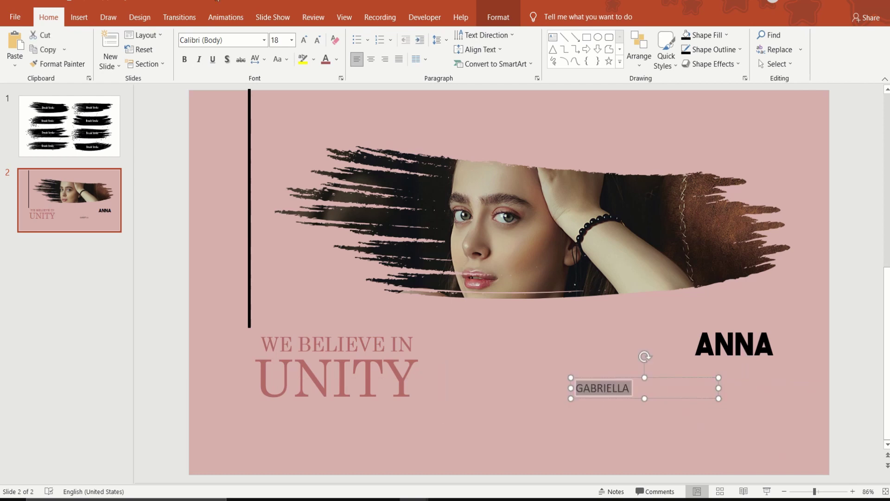
pyautogui.click(263, 40)
pyautogui.click(219, 114)
pyautogui.click(291, 39)
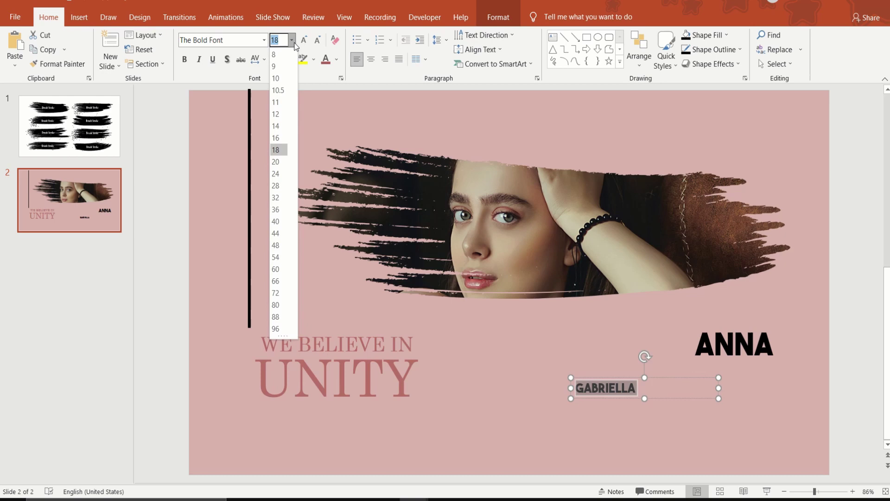
pyautogui.click(277, 231)
pyautogui.moveTo(719, 418)
pyautogui.mouseDown()
pyautogui.moveTo(730, 418)
pyautogui.moveTo(738, 399)
pyautogui.mouseUp()
pyautogui.click(483, 453)
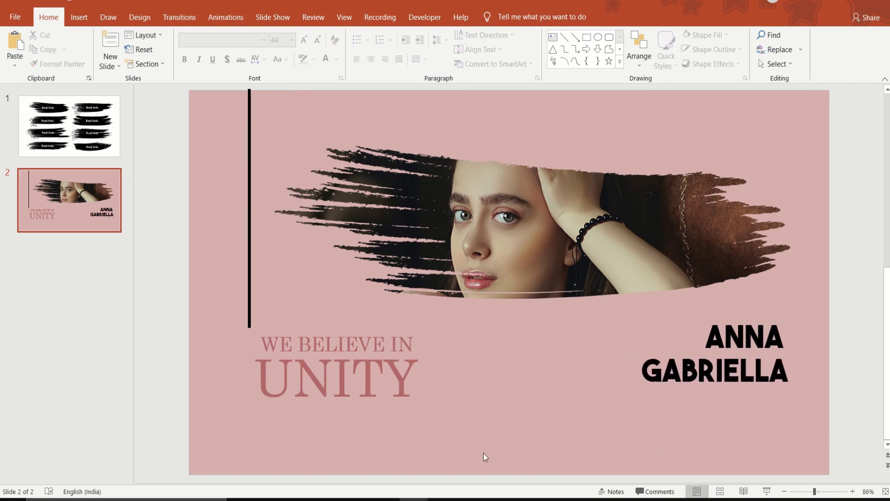
# - Add 'FASHION DESIGNER' in The Bold Font, 25 pt, just below GABRIELLA
pyautogui.click(552, 37)
pyautogui.moveTo(637, 410); pyautogui.dragTo(825, 449)
pyautogui.write('FASHION DESIGNER')
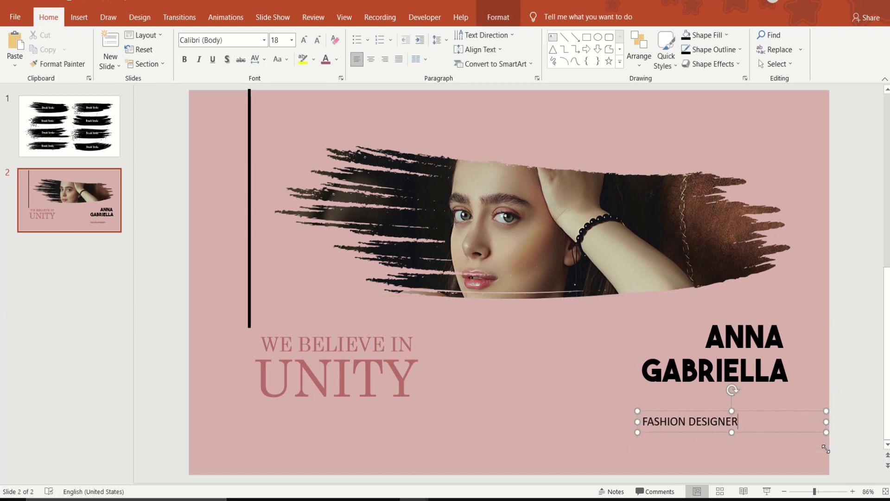
pyautogui.moveTo(737, 421); pyautogui.dragTo(570, 423)
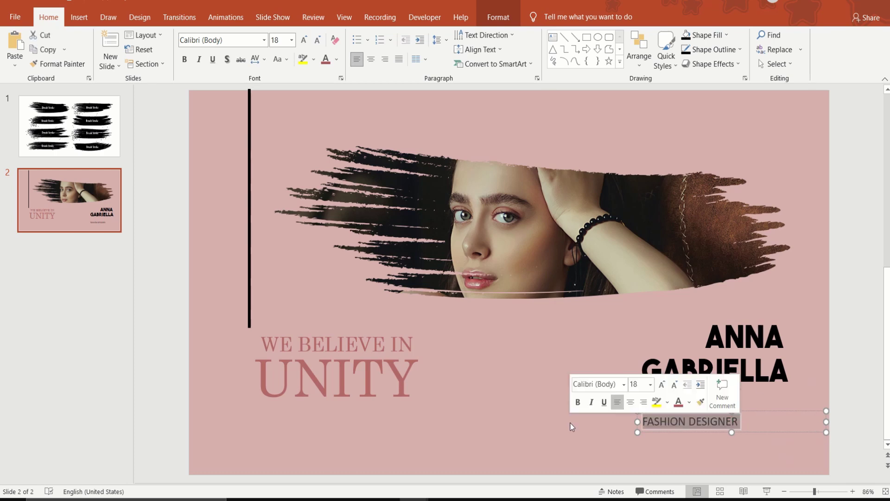
pyautogui.click(264, 40)
pyautogui.click(233, 115)
pyautogui.click(292, 40)
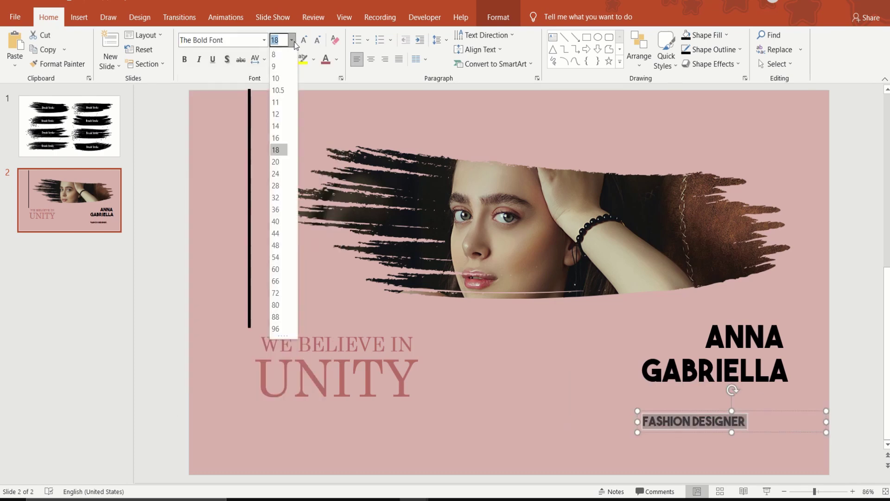
pyautogui.write('25')
pyautogui.press('Return')
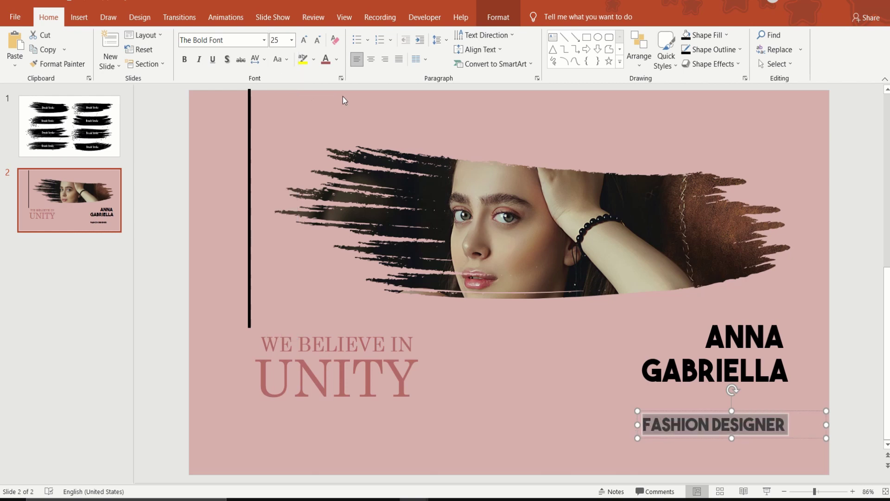
pyautogui.moveTo(809, 428); pyautogui.dragTo(812, 403)
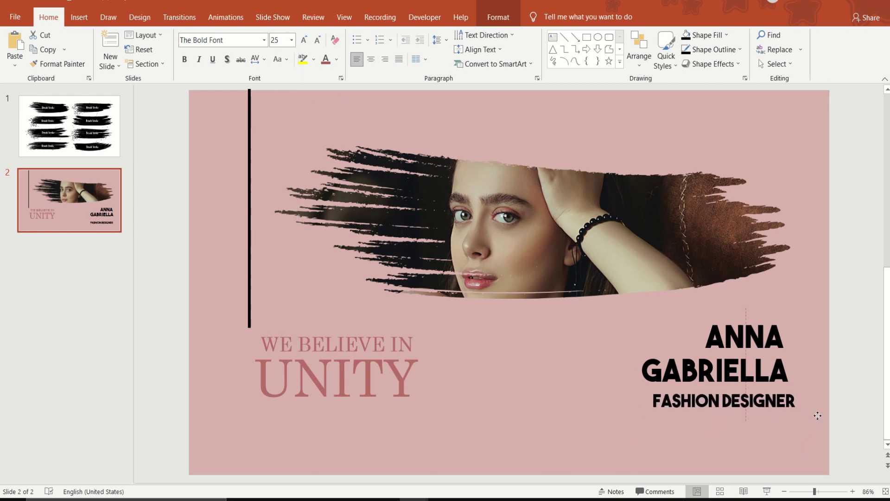
# - Colour the FASHION DESIGNER text dark grey
pyautogui.tripleClick(785, 402)
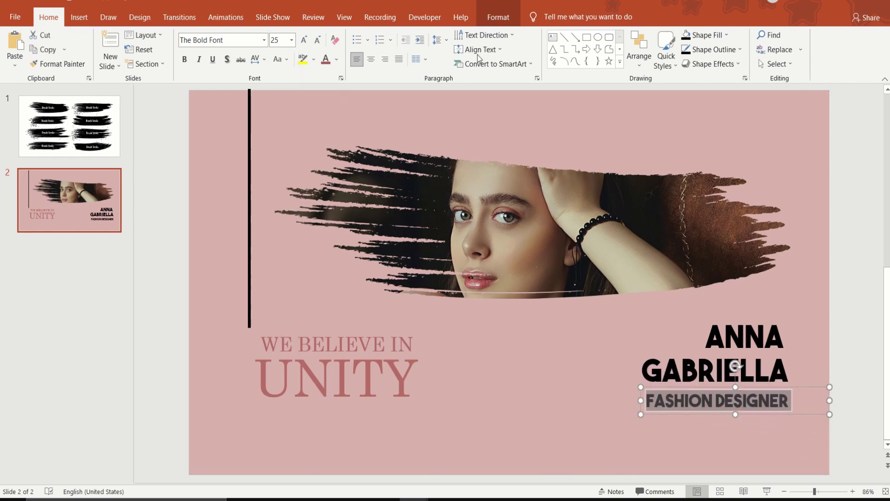
pyautogui.click(499, 16)
pyautogui.click(625, 35)
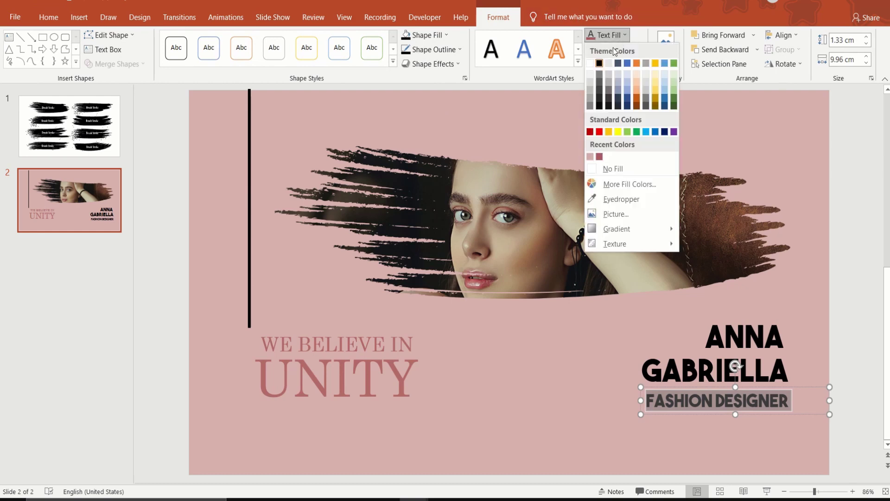
pyautogui.click(599, 90)
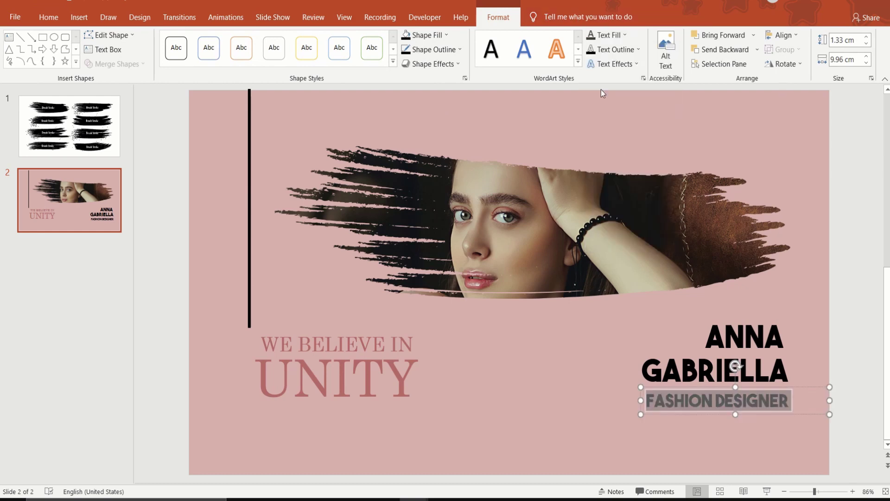
pyautogui.click(617, 341)
# - Group the ANNA and GABRIELLA text boxes into one object
pyautogui.moveTo(606, 311); pyautogui.dragTo(802, 470)
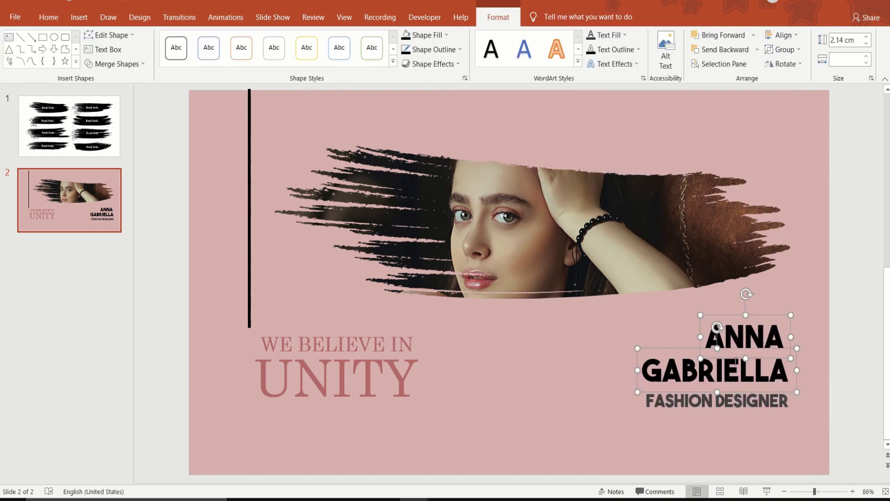
pyautogui.rightClick(743, 393)
pyautogui.moveTo(773, 257)
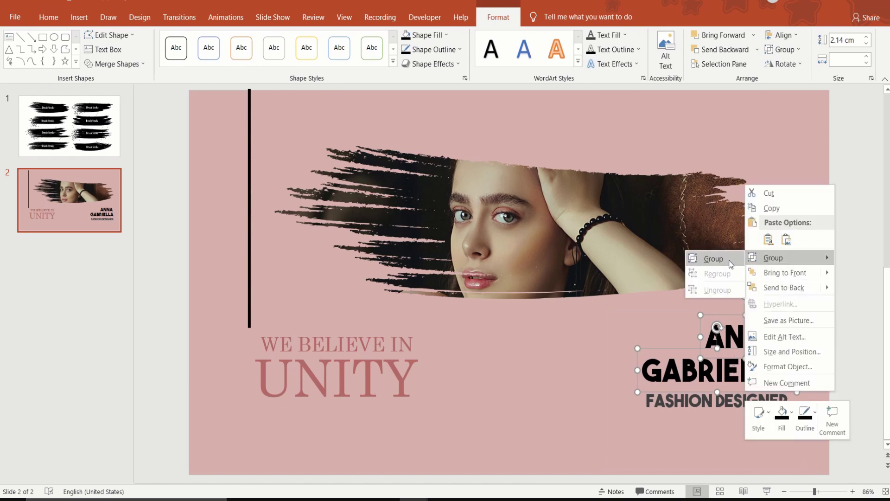
pyautogui.click(726, 261)
pyautogui.click(502, 425)
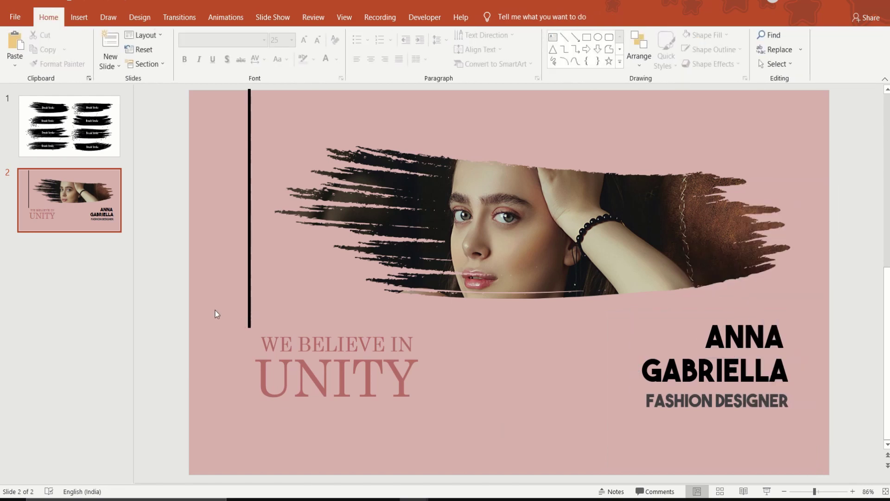
# - Group the WE BELIEVE IN and UNITY text boxes into one object
pyautogui.moveTo(215, 310); pyautogui.dragTo(510, 462)
pyautogui.rightClick(385, 409)
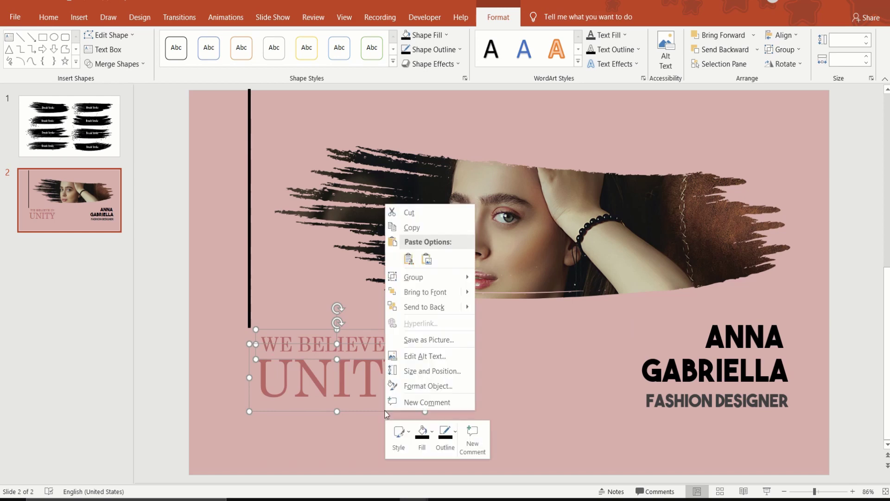
pyautogui.click(492, 277)
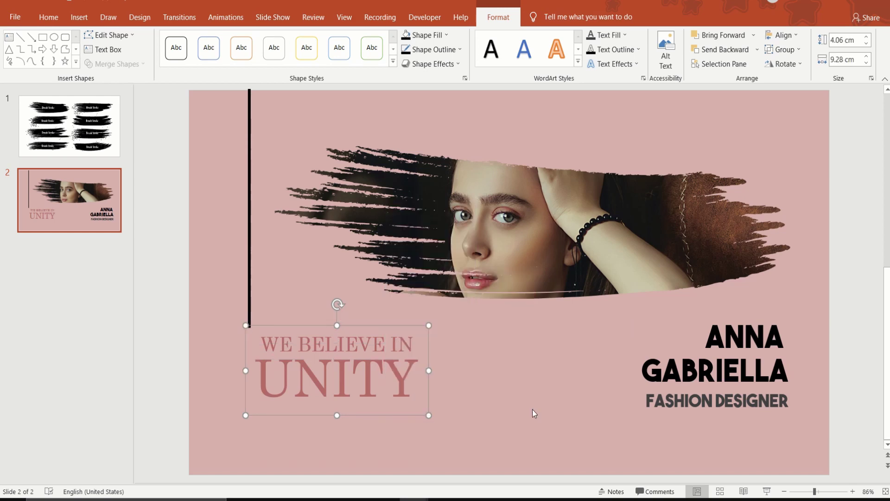
pyautogui.click(532, 409)
pyautogui.hotkey('shift', 'F5')
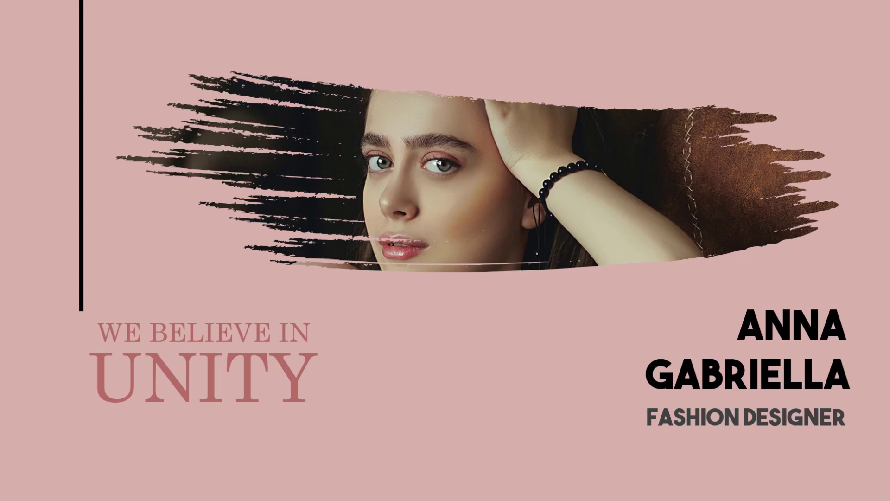
# - Advance the slide show from the fashion slide to the Thank You slide
pyautogui.press('Right')
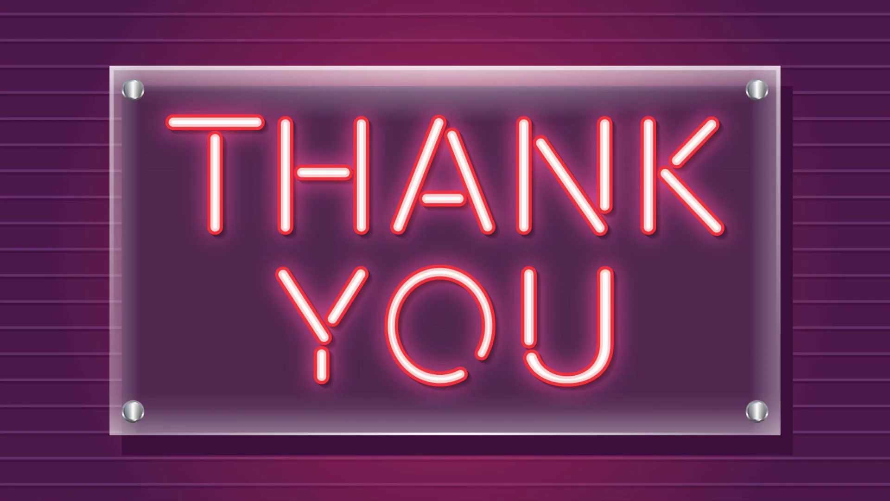